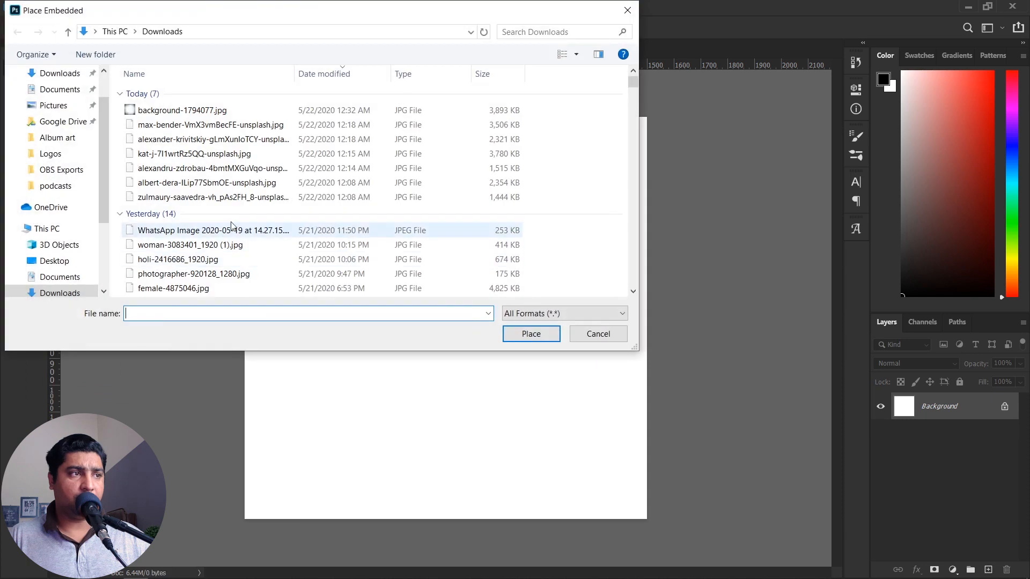
- Place the gLmXunIoTCY Unsplash portrait as an embedded image and align it with the canvas's right edge
{"action": "left_click", "coordinate": [209, 138]}
{"action": "left_click", "coordinate": [530, 333]}
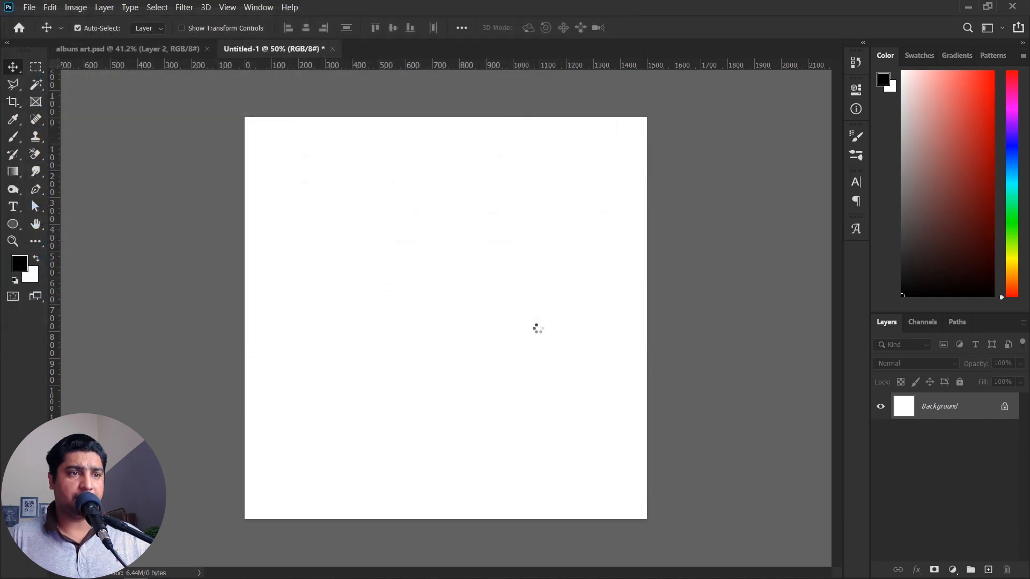
{"action": "left_click_drag", "start_coordinate": [515, 288], "coordinate": [583, 293]}
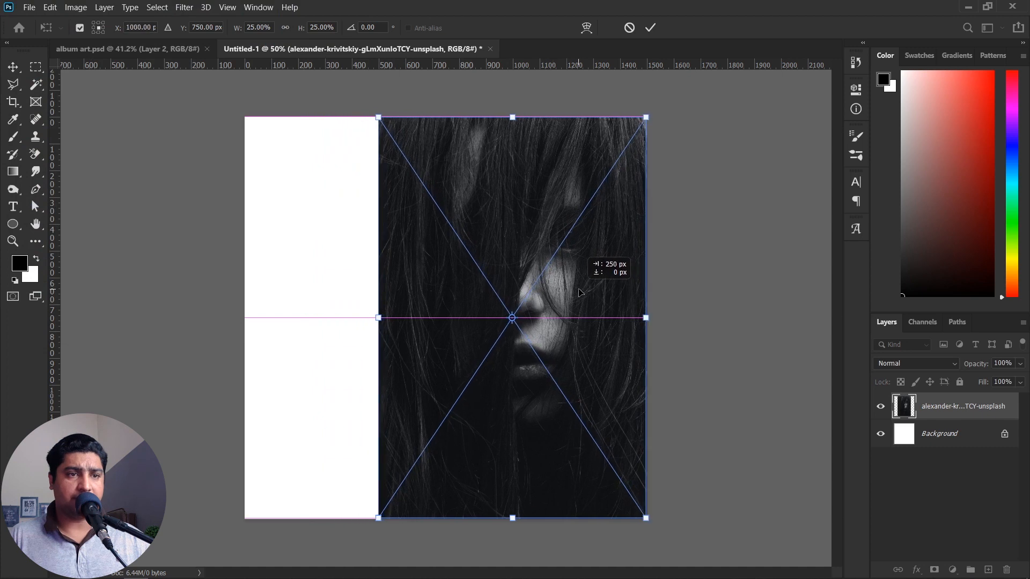
{"action": "key", "text": "Return"}
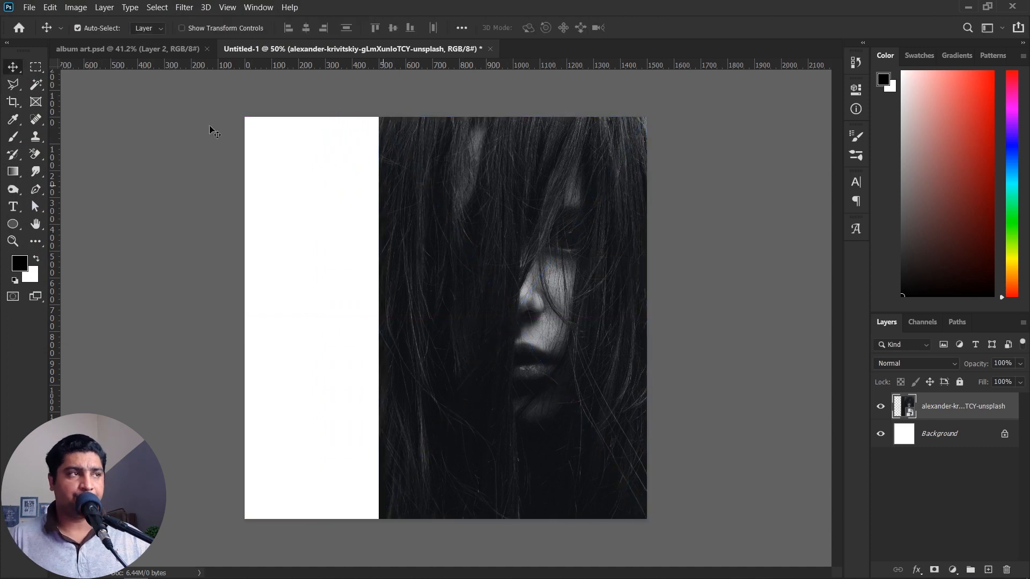
- Place the VmX3vmBecFE Unsplash city street photo as an embedded image and align it with the canvas's left edge
{"action": "left_click", "coordinate": [29, 8]}
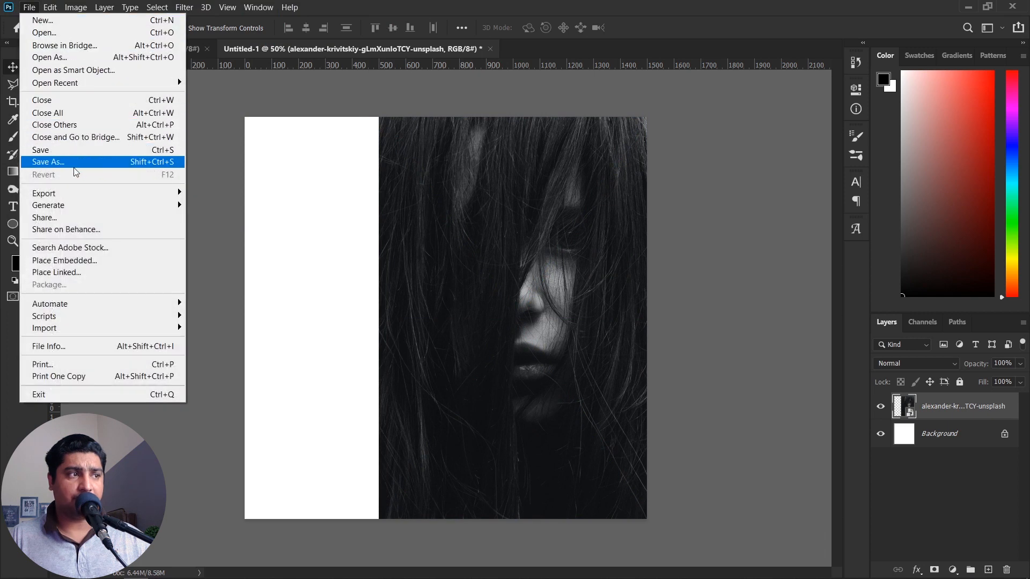
{"action": "left_click", "coordinate": [94, 260]}
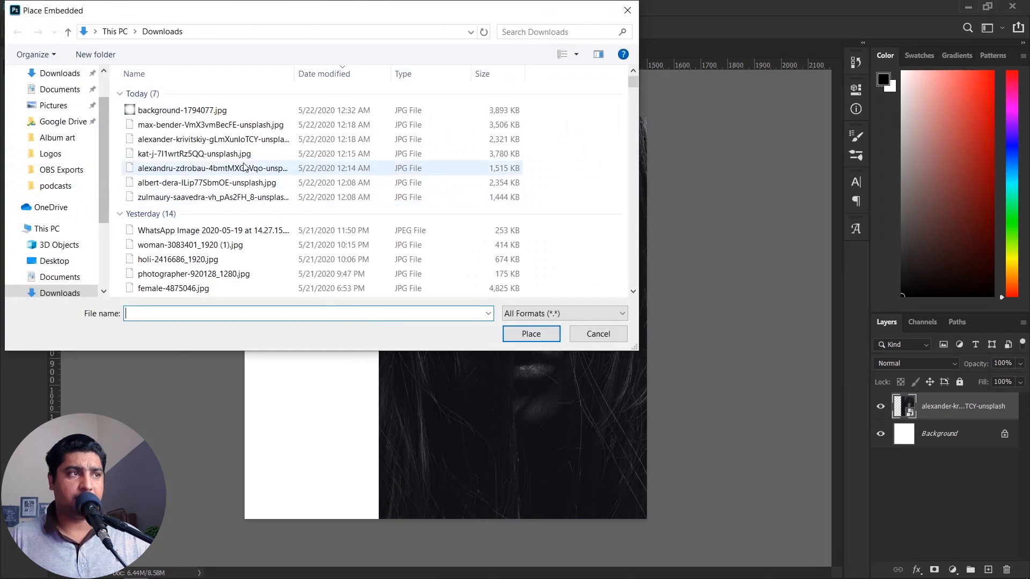
{"action": "left_click", "coordinate": [193, 124]}
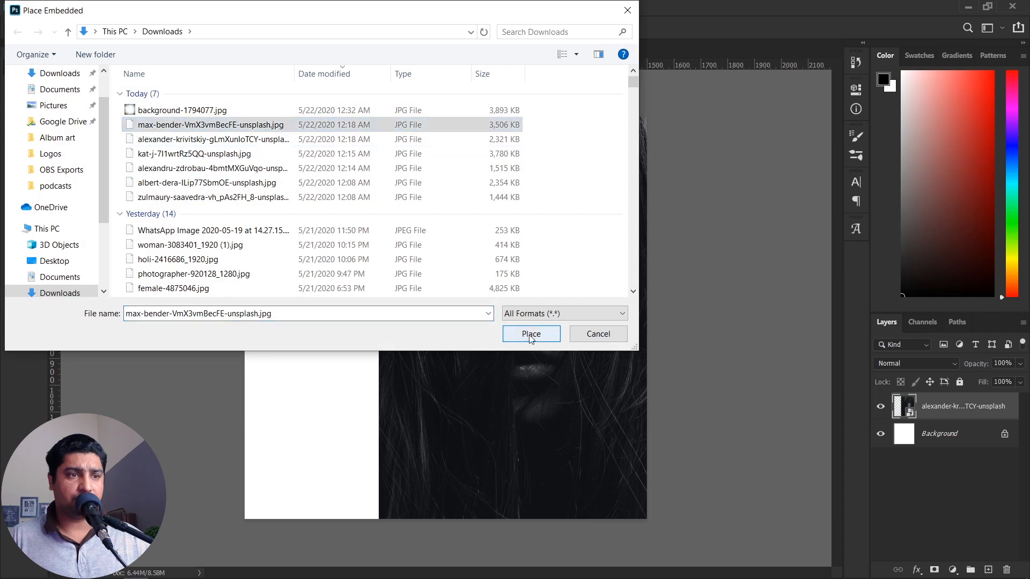
{"action": "left_click", "coordinate": [531, 334]}
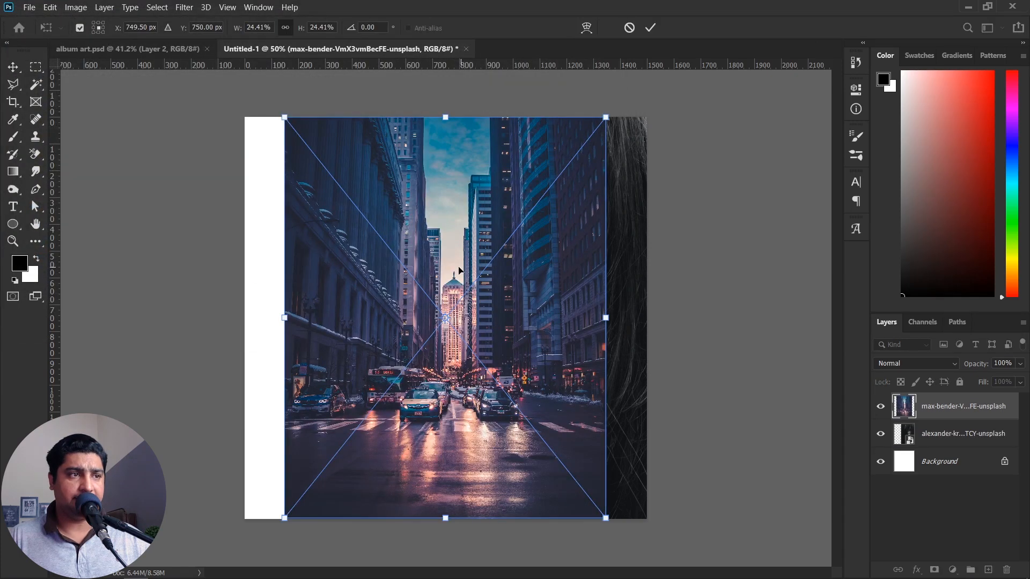
{"action": "left_click_drag", "start_coordinate": [458, 271], "coordinate": [435, 270]}
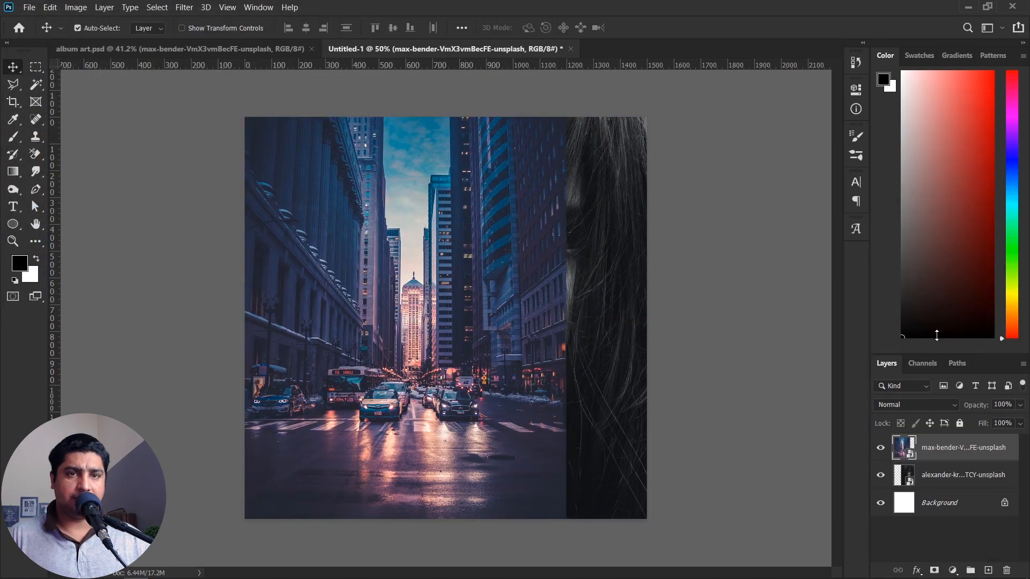
- Enlarge the layer list area and set the city street layer's blend mode to Color Dodge
{"action": "left_click_drag", "start_coordinate": [935, 348], "coordinate": [929, 134]}
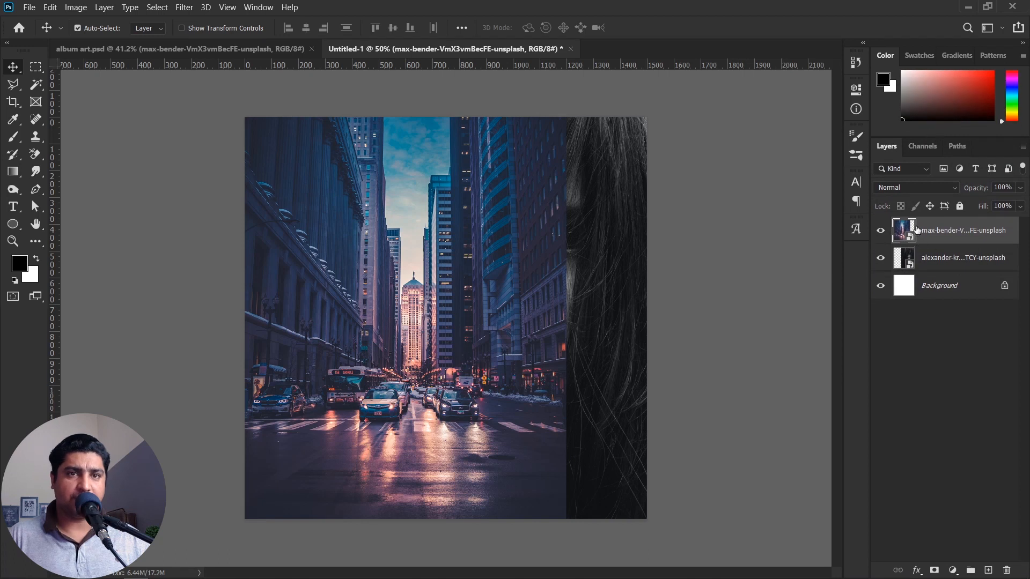
{"action": "left_click", "coordinate": [910, 188]}
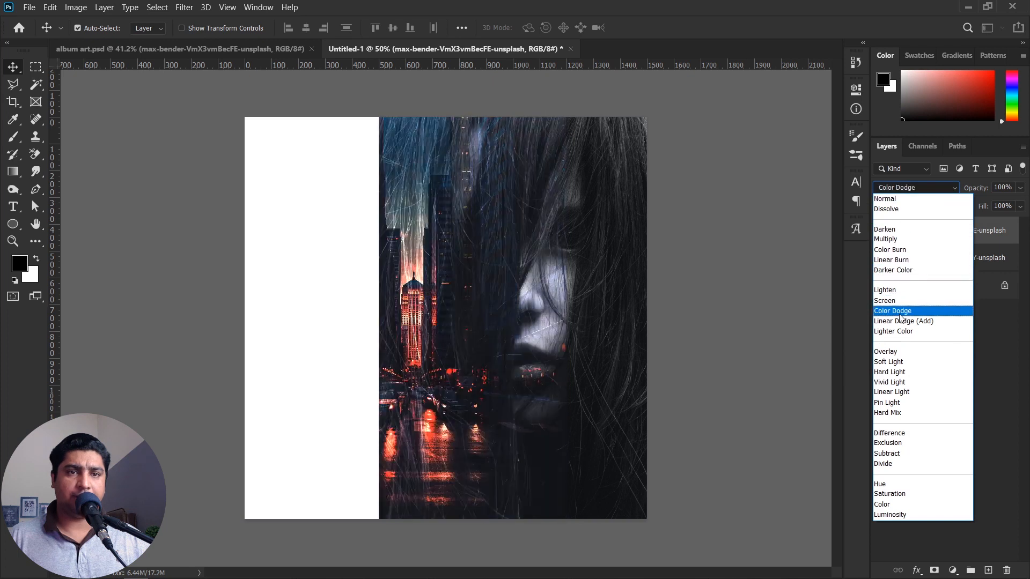
{"action": "left_click", "coordinate": [899, 315]}
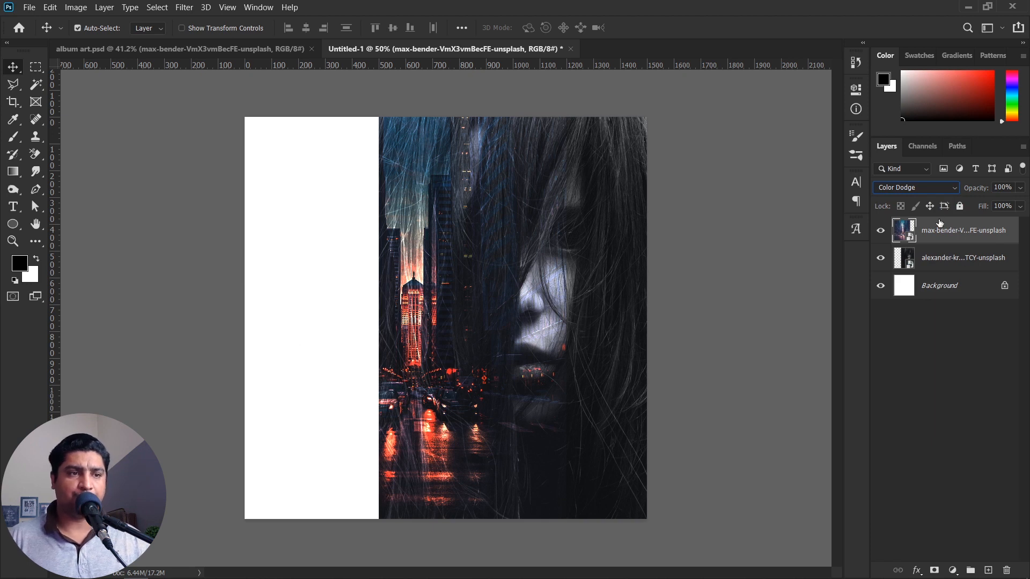
- Scale the portrait layer up to about 28.65% and reposition it so the face sits further left on the canvas
{"action": "left_click", "coordinate": [971, 262]}
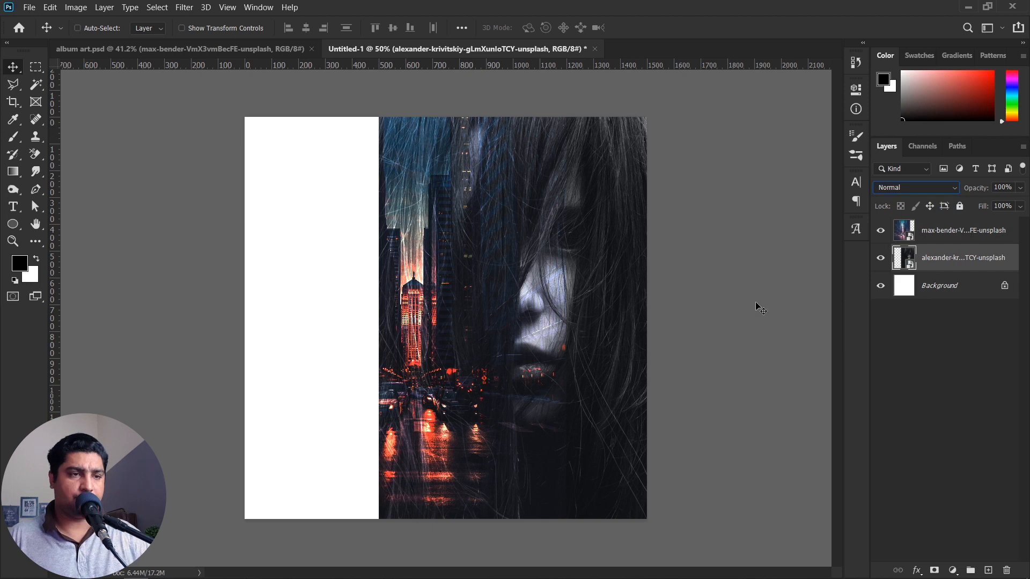
{"action": "key", "text": "ctrl+t"}
{"action": "left_click_drag", "start_coordinate": [647, 318], "coordinate": [681, 317]}
{"action": "left_click_drag", "start_coordinate": [615, 300], "coordinate": [585, 314]}
{"action": "key", "text": "Return"}
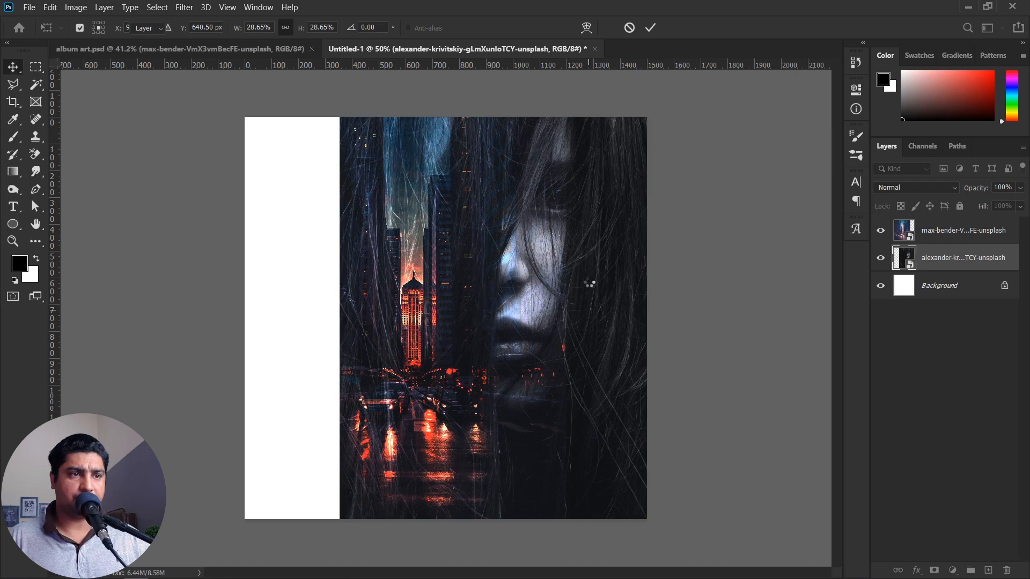
- Add a Solid Color fill layer directly above the Background in dark grey #141414
{"action": "left_click", "coordinate": [933, 293]}
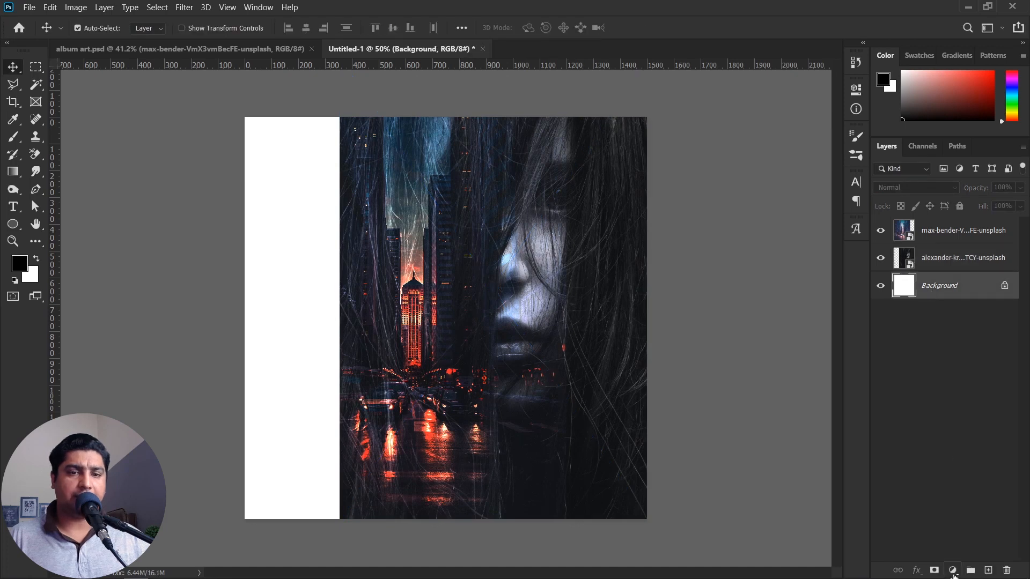
{"action": "left_click", "coordinate": [952, 571]}
{"action": "left_click", "coordinate": [956, 340]}
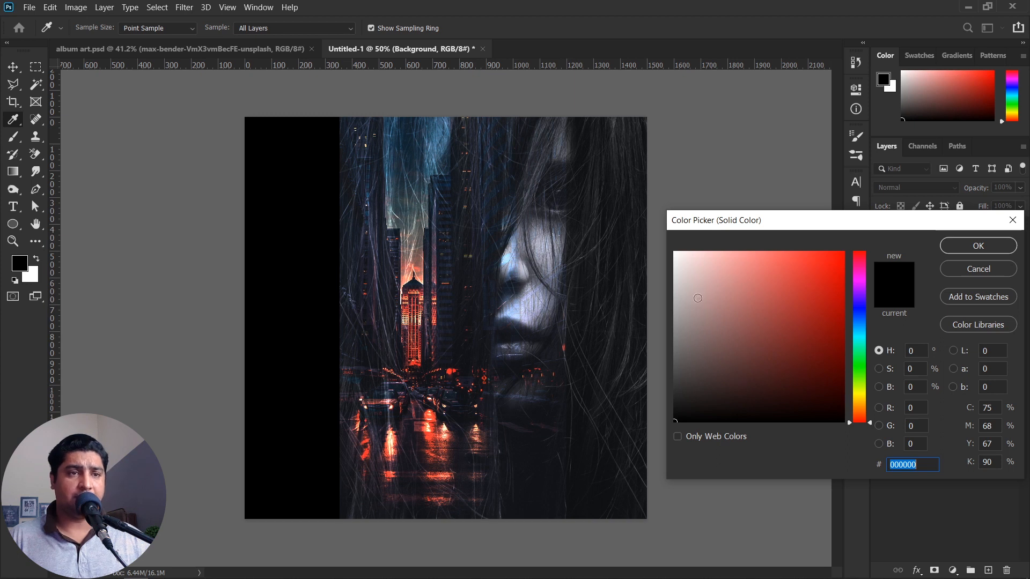
{"action": "left_click", "coordinate": [672, 421]}
{"action": "mouse_move", "coordinate": [667, 421]}
{"action": "left_mouse_down"}
{"action": "mouse_move", "coordinate": [651, 399]}
{"action": "mouse_move", "coordinate": [636, 317]}
{"action": "mouse_move", "coordinate": [603, 406]}
{"action": "left_mouse_up"}
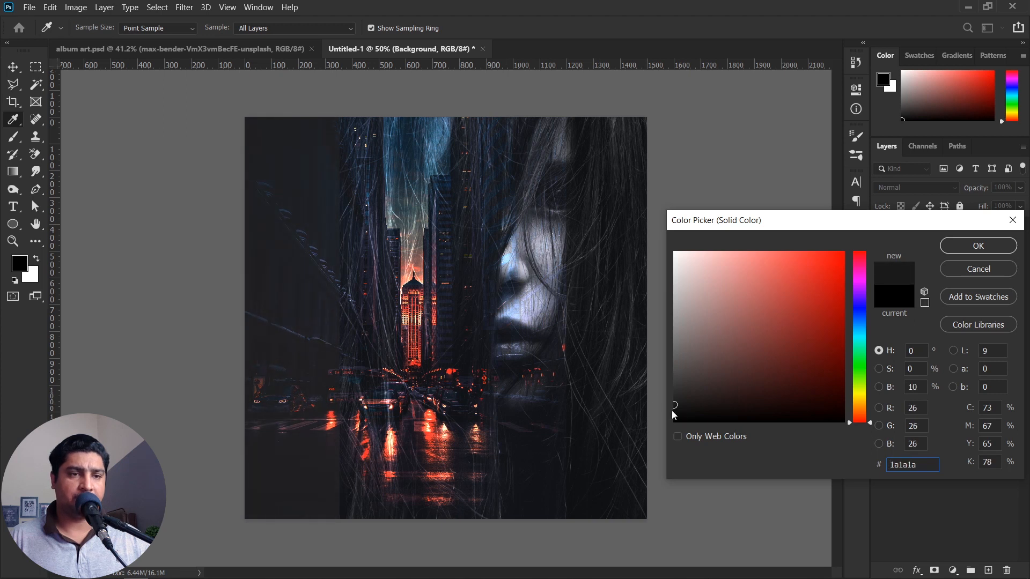
{"action": "left_click_drag", "start_coordinate": [674, 406], "coordinate": [673, 407]}
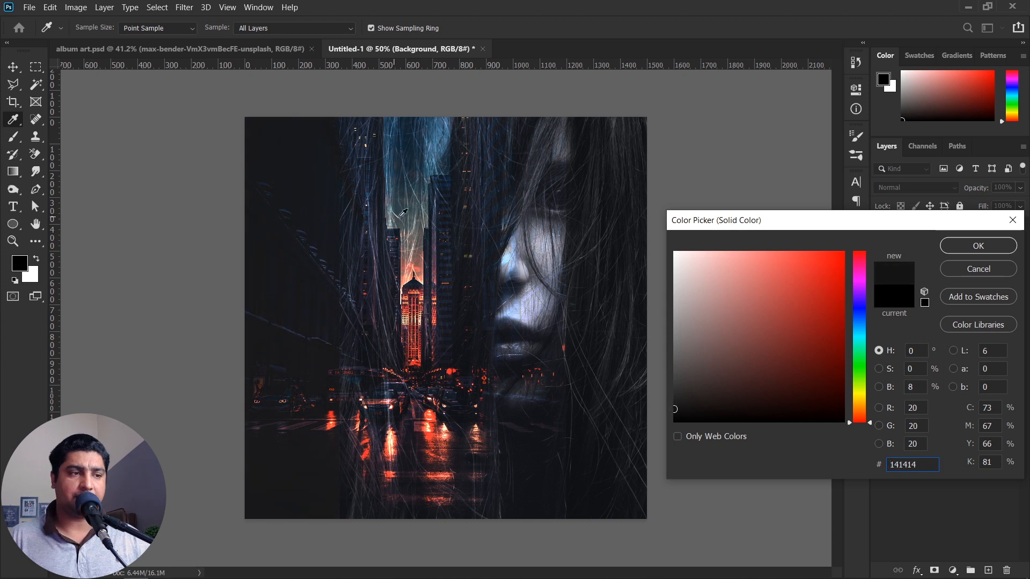
{"action": "left_click", "coordinate": [978, 246]}
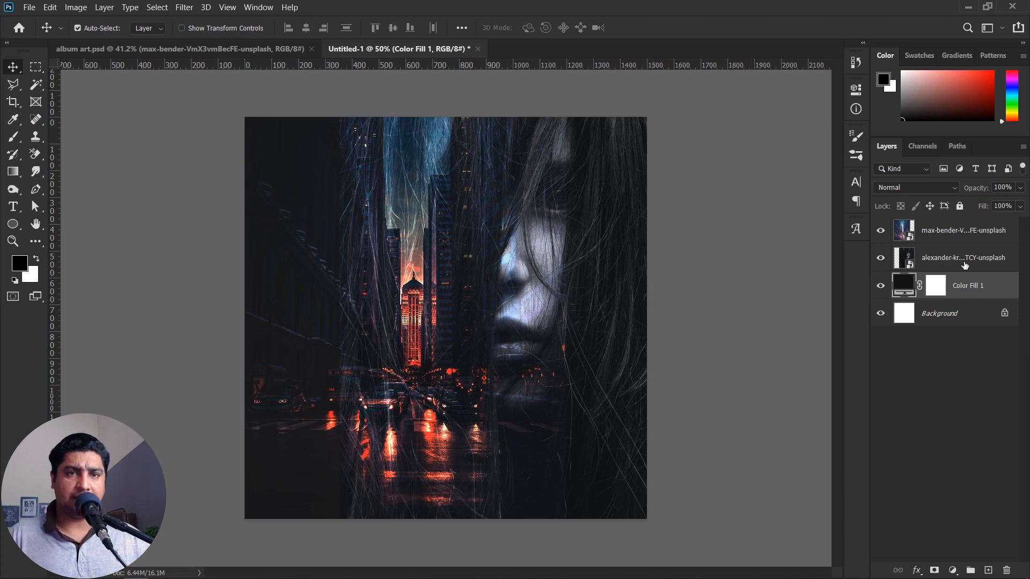
- Add a layer mask to the portrait layer and fade its left edge with a black Soft Round brush of 448 px
{"action": "left_click", "coordinate": [967, 265]}
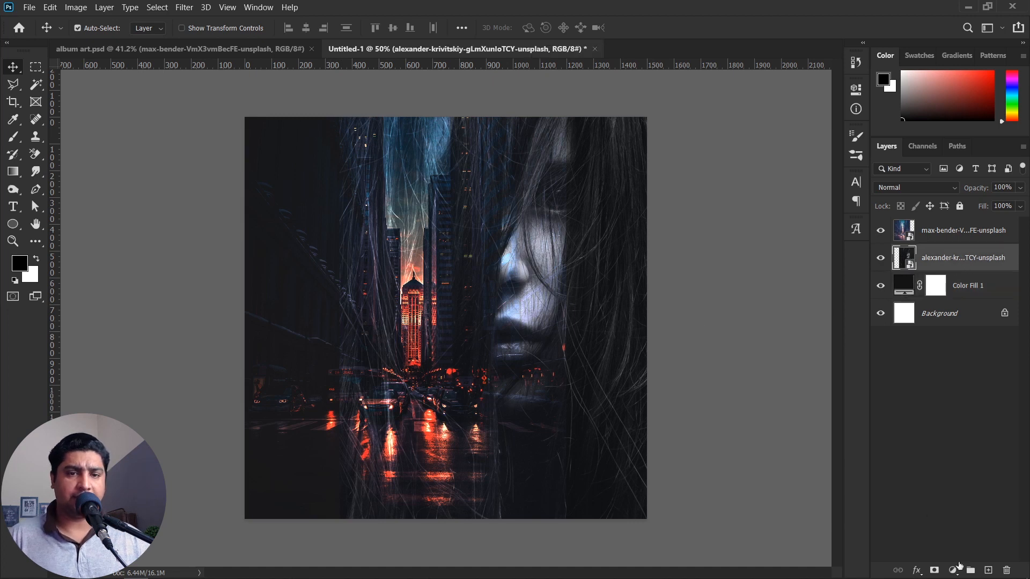
{"action": "left_click", "coordinate": [934, 570]}
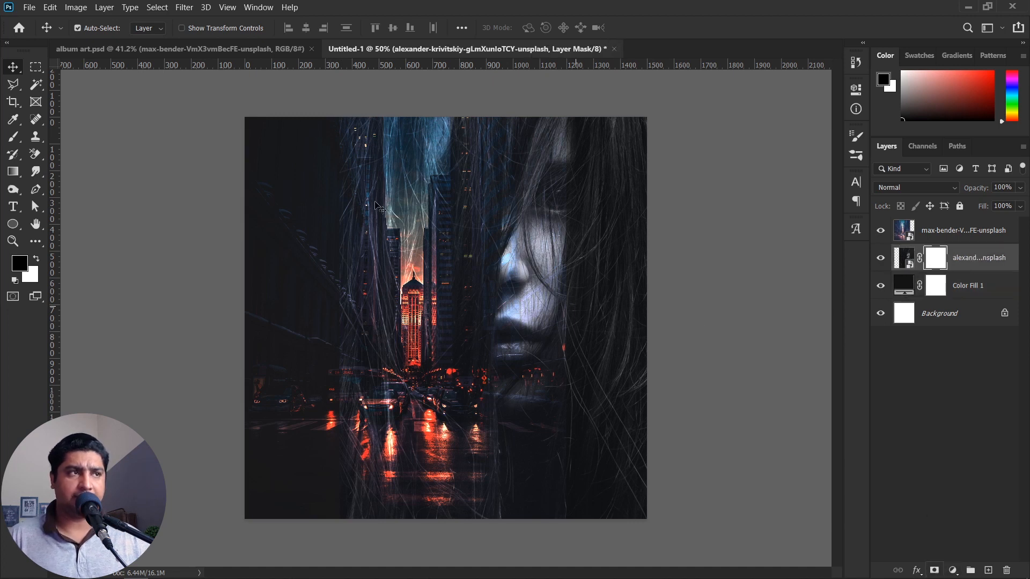
{"action": "left_click", "coordinate": [24, 135]}
{"action": "left_click", "coordinate": [97, 29]}
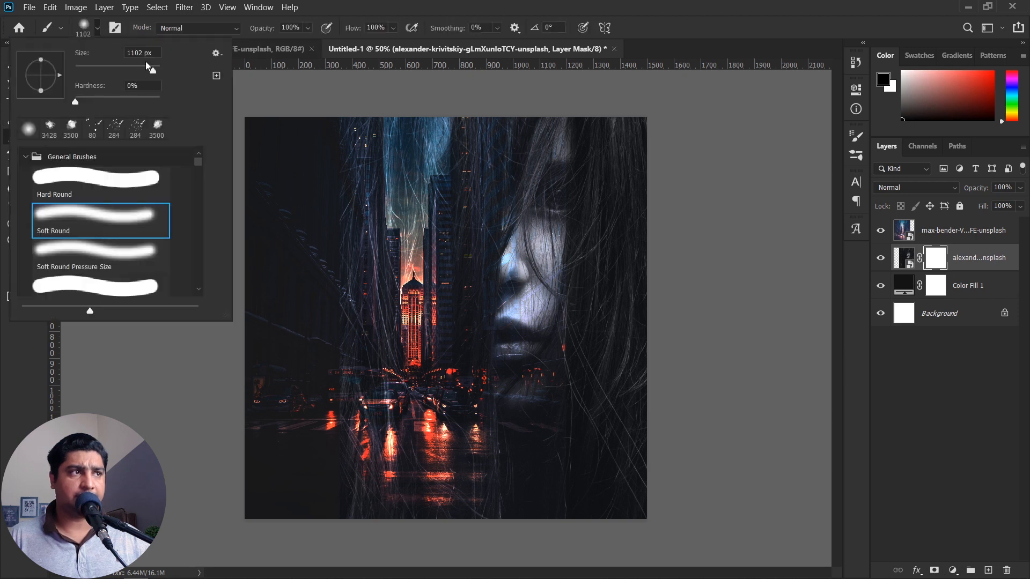
{"action": "left_click_drag", "start_coordinate": [153, 73], "coordinate": [151, 75]}
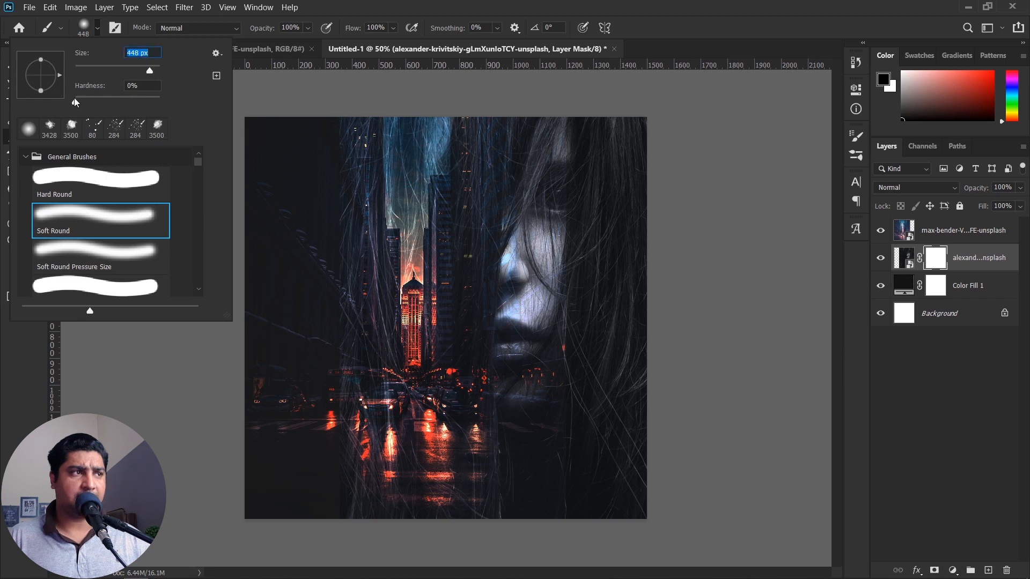
{"action": "key", "text": "Return"}
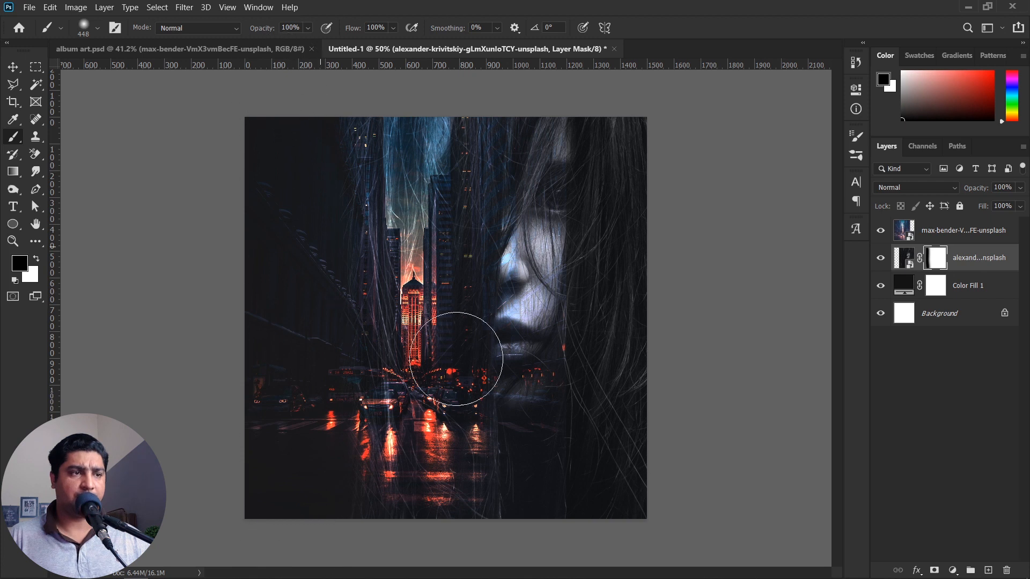
- Add a layer mask to the city street layer and paint it black over the woman's face
{"action": "left_click", "coordinate": [968, 242]}
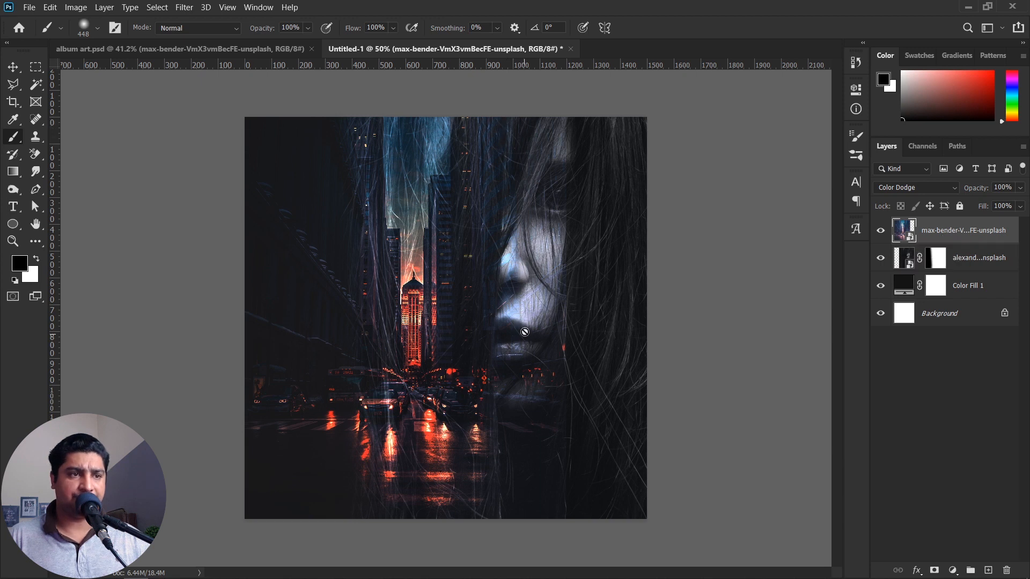
{"action": "left_click", "coordinate": [936, 570]}
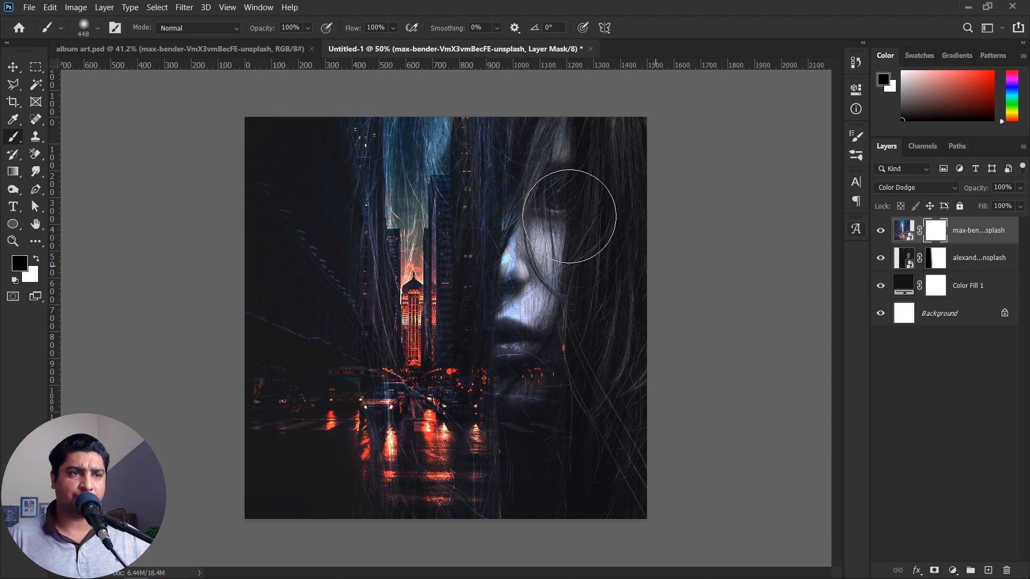
{"action": "left_click_drag", "start_coordinate": [543, 266], "coordinate": [563, 561]}
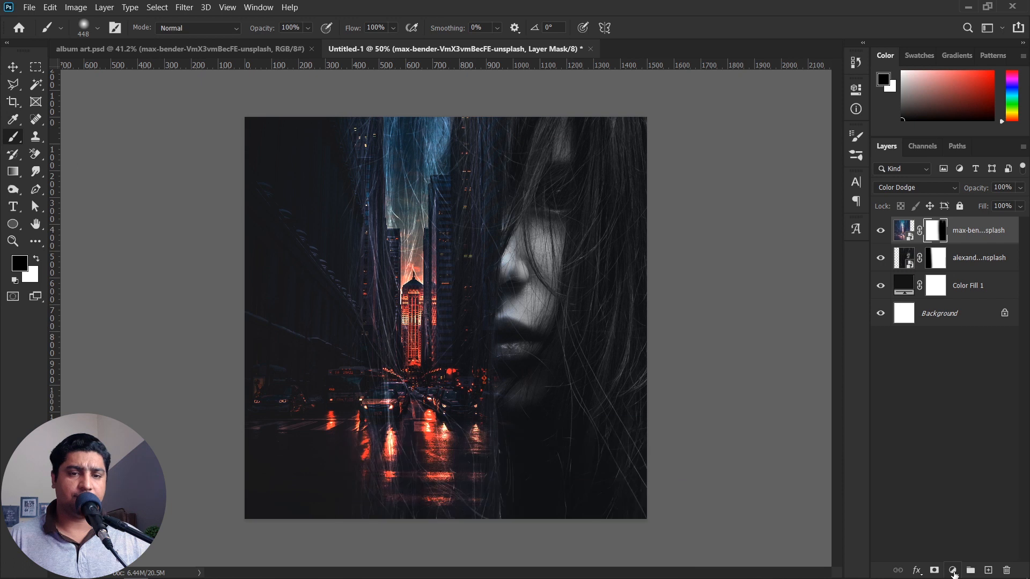
- Add a Black & White adjustment layer on top of the layer stack
{"action": "left_click", "coordinate": [952, 571]}
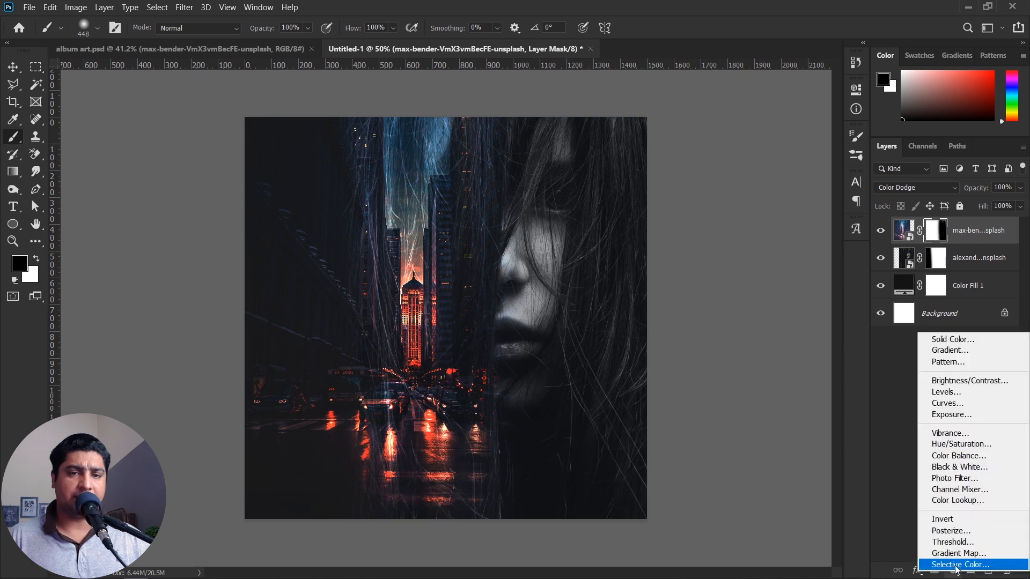
{"action": "left_click", "coordinate": [976, 466]}
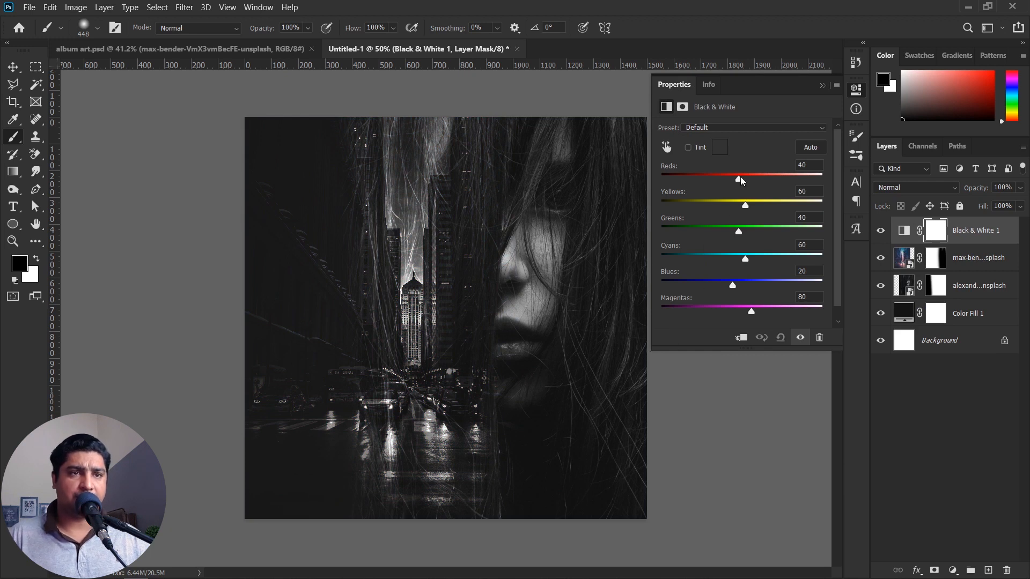
- Try lowering the Reds of the Black & White adjustment to -54, and undo the change
{"action": "left_click_drag", "start_coordinate": [739, 178], "coordinate": [725, 180]}
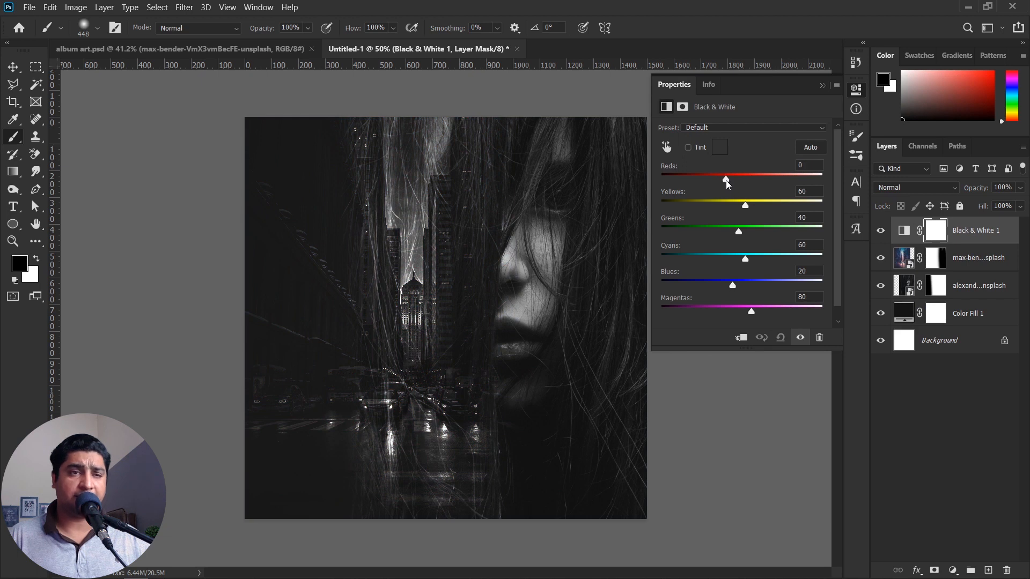
{"action": "left_click_drag", "start_coordinate": [725, 180], "coordinate": [709, 182]}
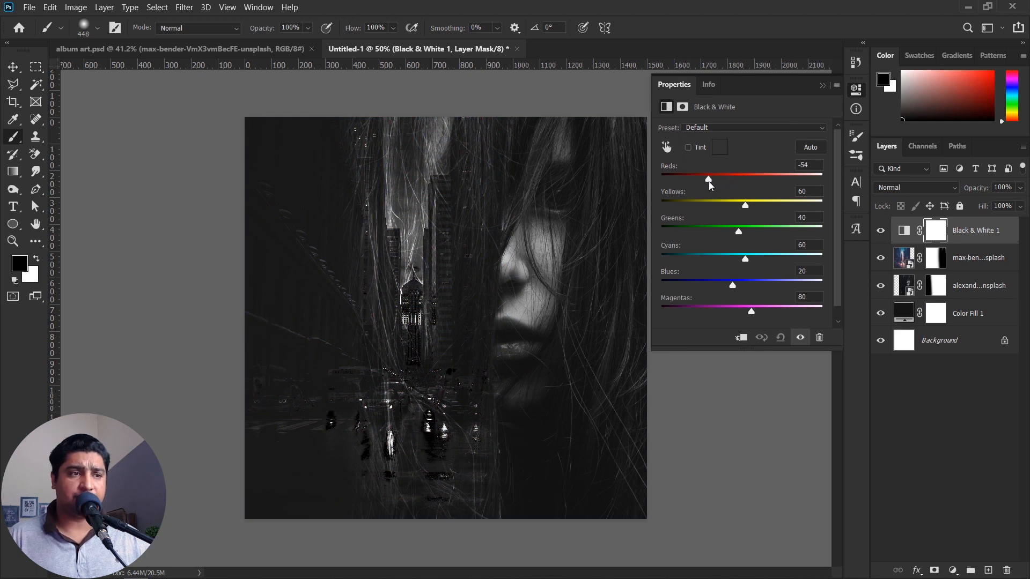
{"action": "key", "text": "ctrl+z"}
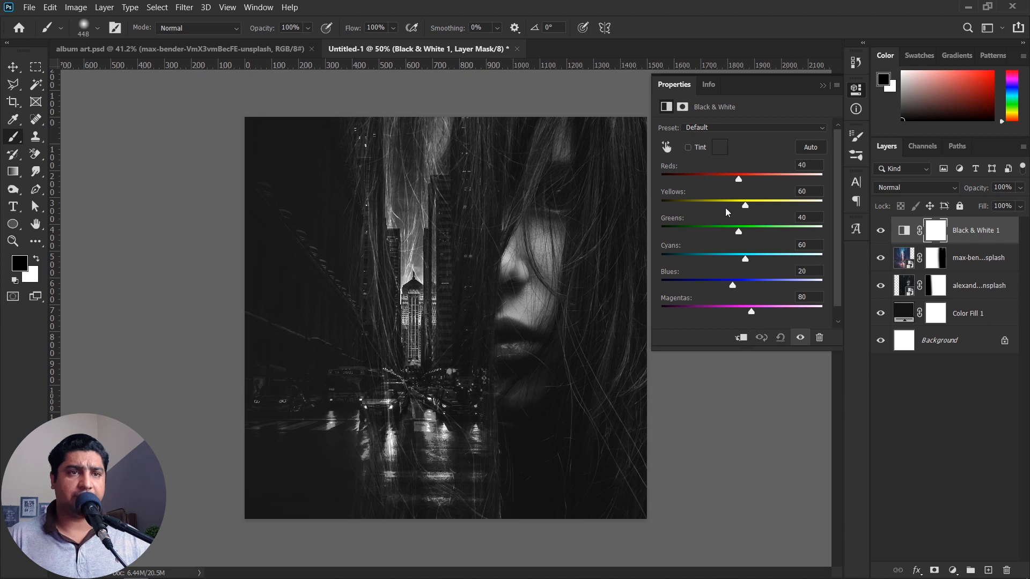
- Raise the Blues of the Black & White adjustment to about 96, fine-tune the Cyans, and close the adjustment settings
{"action": "left_click_drag", "start_coordinate": [733, 288], "coordinate": [761, 286]}
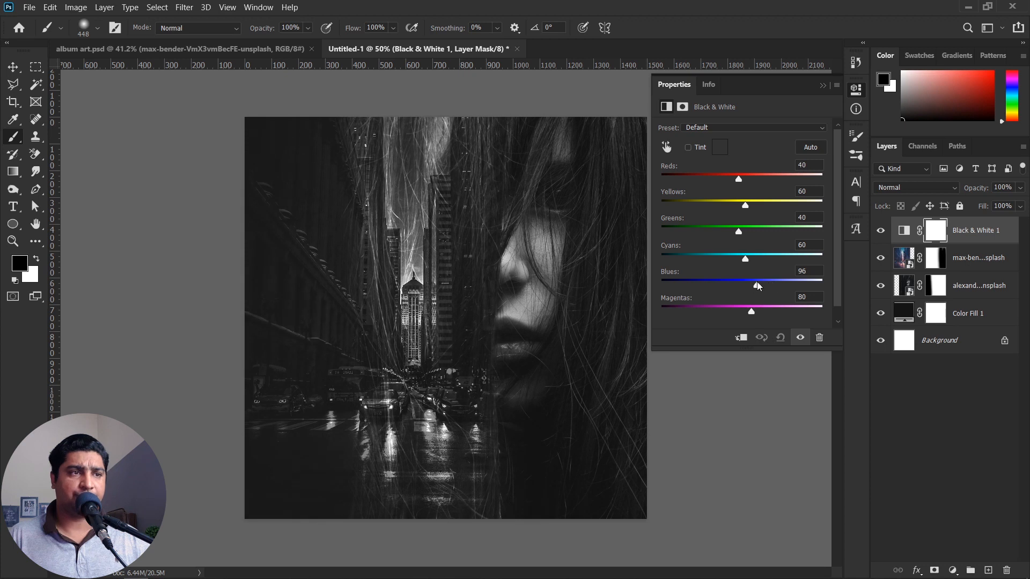
{"action": "mouse_move", "coordinate": [745, 260]}
{"action": "left_mouse_down"}
{"action": "mouse_move", "coordinate": [764, 259]}
{"action": "mouse_move", "coordinate": [746, 261]}
{"action": "left_mouse_up"}
{"action": "left_click", "coordinate": [856, 90]}
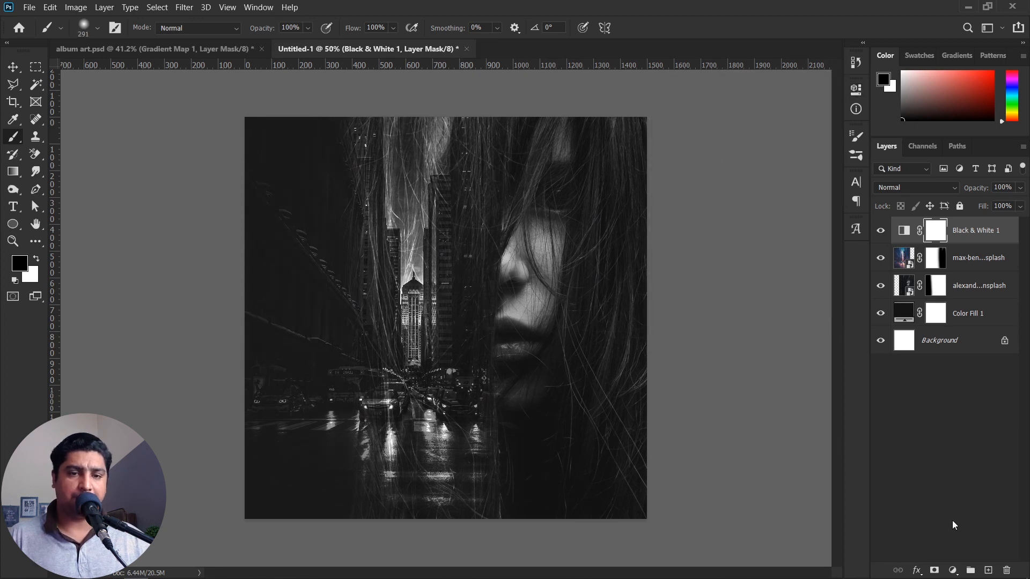
- Add a Gradient Map adjustment layer on top of the stack and apply the Violet, Orange preset
{"action": "left_click", "coordinate": [954, 568]}
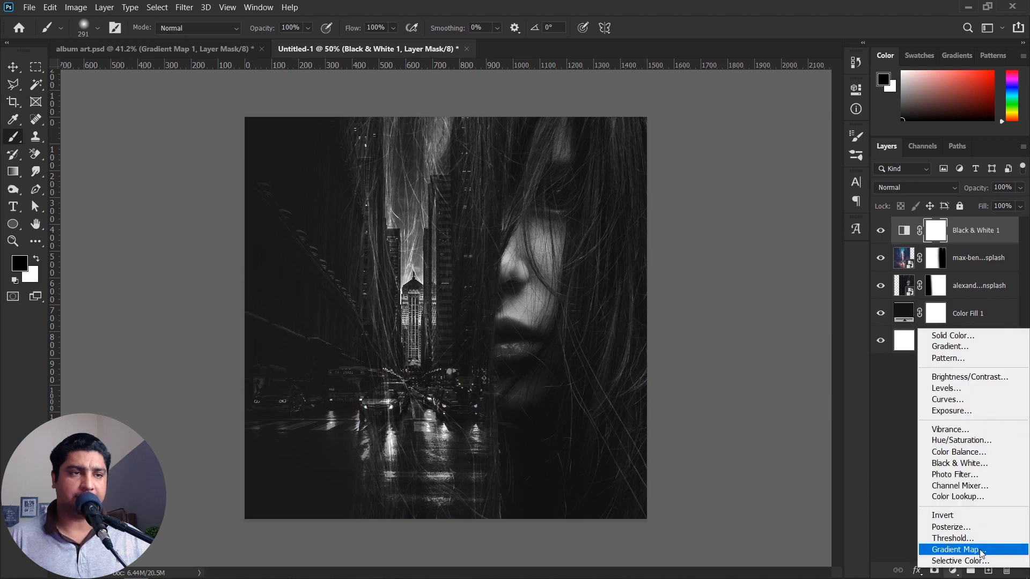
{"action": "left_click", "coordinate": [982, 550]}
{"action": "left_click", "coordinate": [823, 134]}
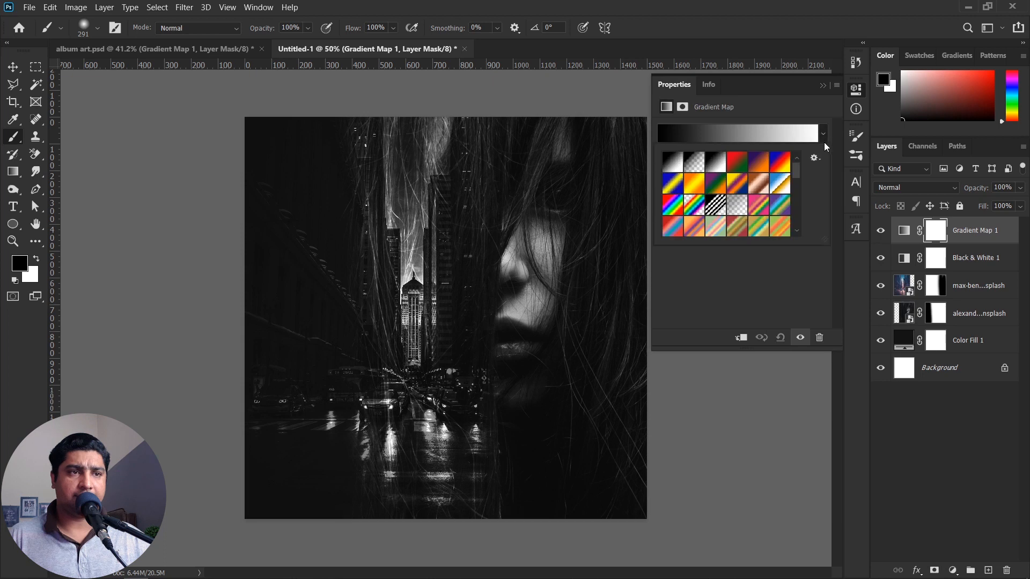
{"action": "left_click", "coordinate": [758, 170]}
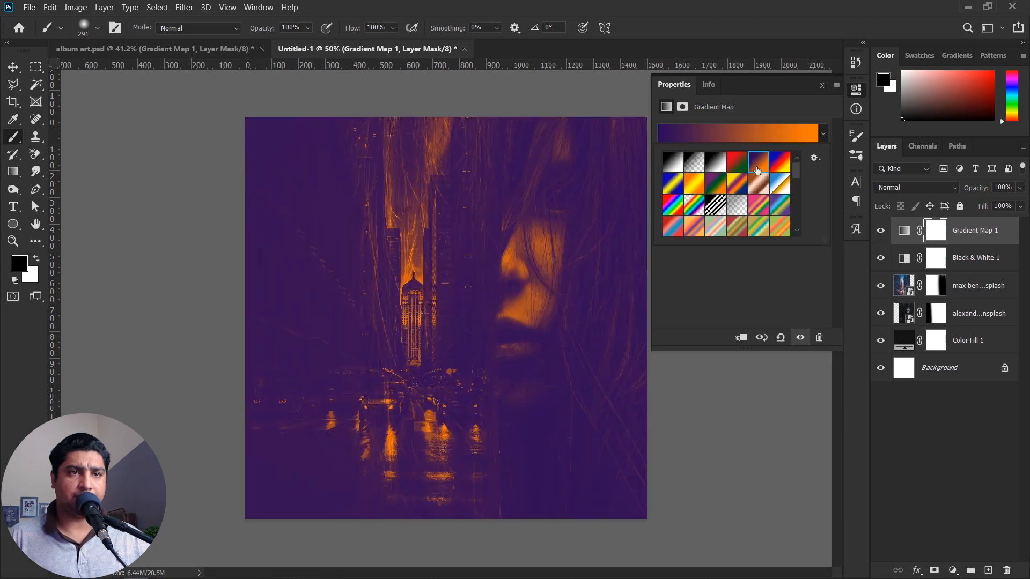
{"action": "left_click", "coordinate": [765, 114]}
- Change the gradient map's violet stop to the dark blue 00152c
{"action": "left_click", "coordinate": [725, 136]}
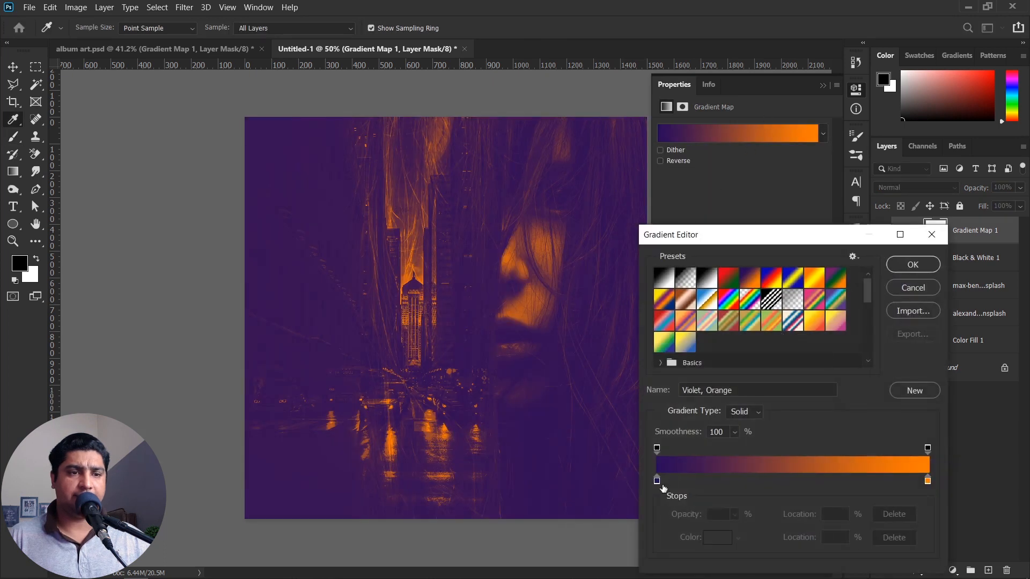
{"action": "left_click", "coordinate": [657, 481]}
{"action": "left_click", "coordinate": [717, 545]}
{"action": "left_click_drag", "start_coordinate": [828, 367], "coordinate": [871, 400]}
{"action": "left_click", "coordinate": [858, 312]}
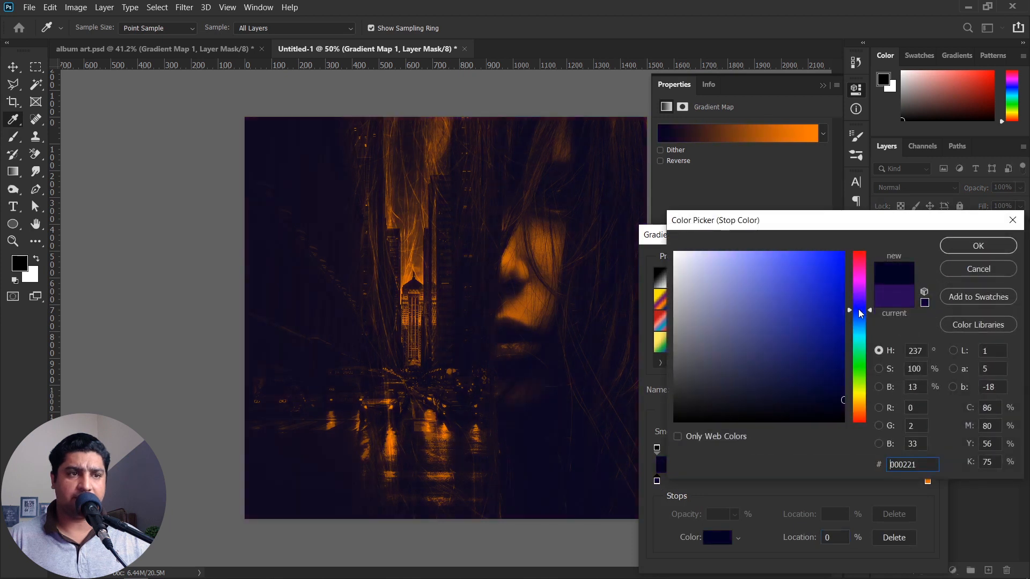
{"action": "mouse_move", "coordinate": [835, 407]}
{"action": "left_mouse_down"}
{"action": "mouse_move", "coordinate": [846, 391]}
{"action": "mouse_move", "coordinate": [868, 393]}
{"action": "left_mouse_up"}
{"action": "left_click_drag", "start_coordinate": [862, 314], "coordinate": [863, 322]}
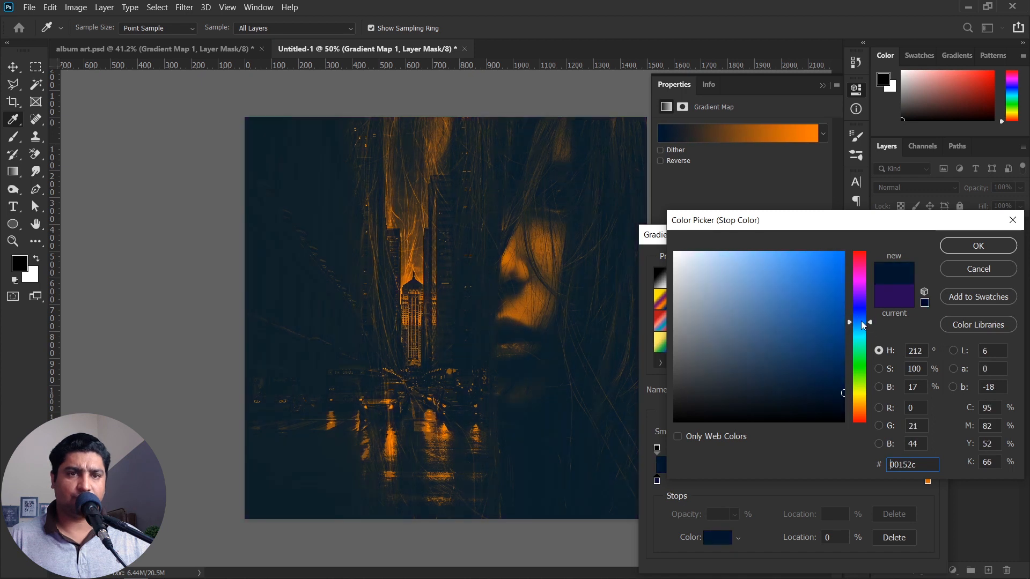
{"action": "left_click", "coordinate": [969, 248]}
- Change the gradient map's orange stop to the cyan 00fff6 and accept the edited gradient
{"action": "left_click", "coordinate": [928, 481]}
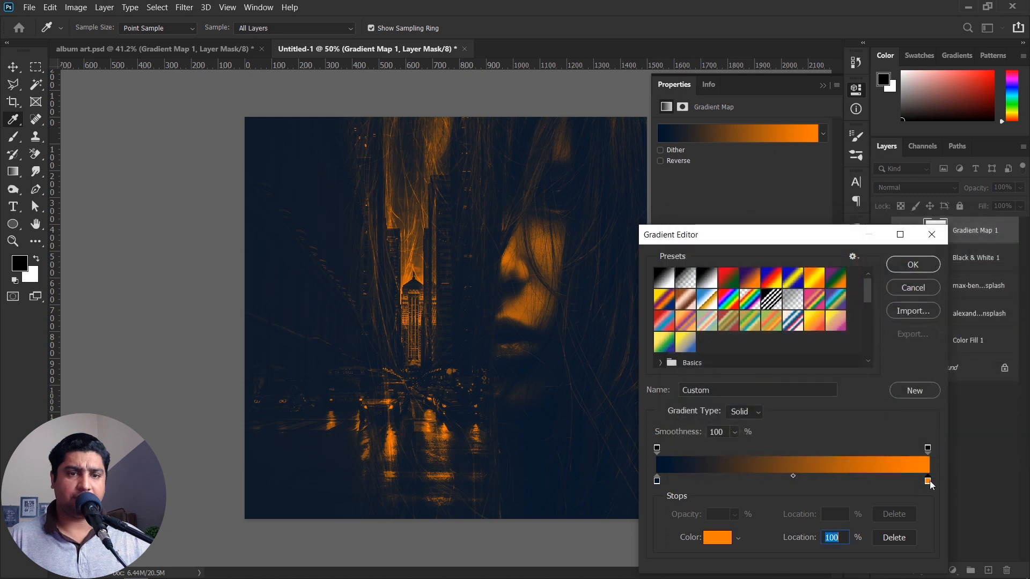
{"action": "left_click", "coordinate": [719, 538]}
{"action": "left_click", "coordinate": [858, 339]}
{"action": "left_click_drag", "start_coordinate": [859, 336], "coordinate": [860, 342]}
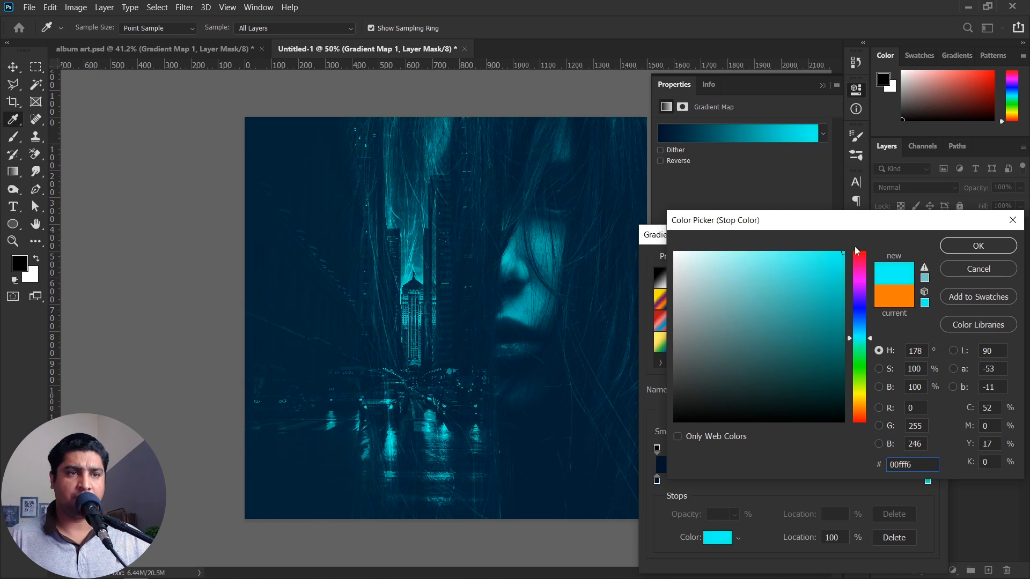
{"action": "left_click", "coordinate": [978, 245]}
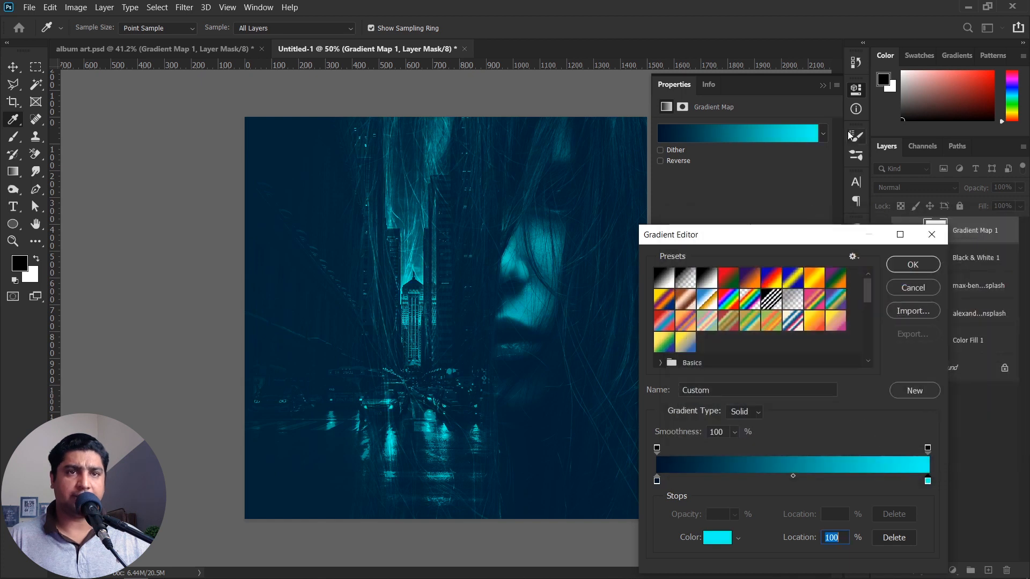
{"action": "left_click", "coordinate": [911, 264]}
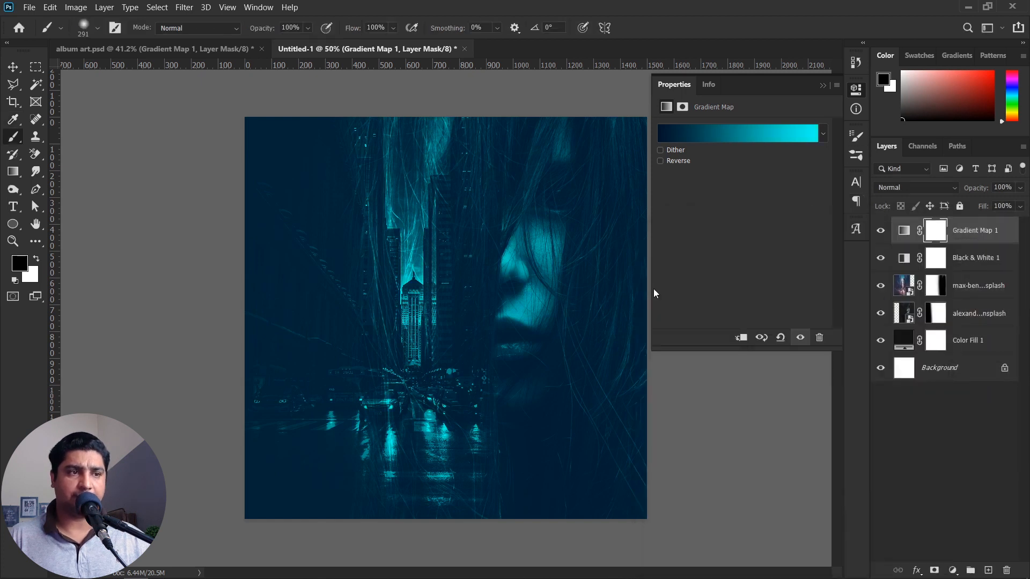
- Darken the gradient map's dark blue stop to 000c1a and accept the gradient
{"action": "double_click", "coordinate": [898, 236]}
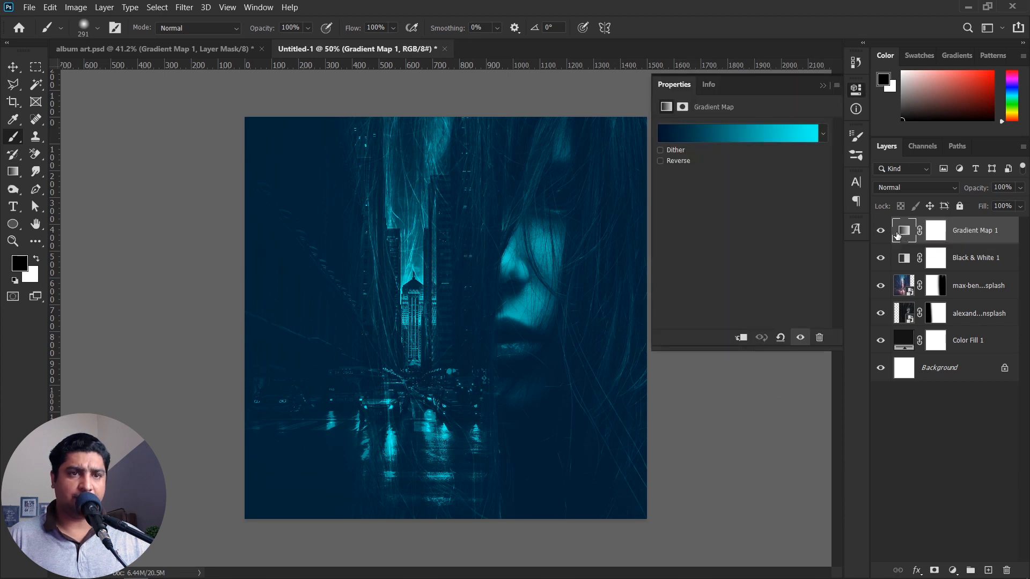
{"action": "left_click", "coordinate": [678, 142]}
{"action": "left_click", "coordinate": [657, 481]}
{"action": "left_click", "coordinate": [707, 537]}
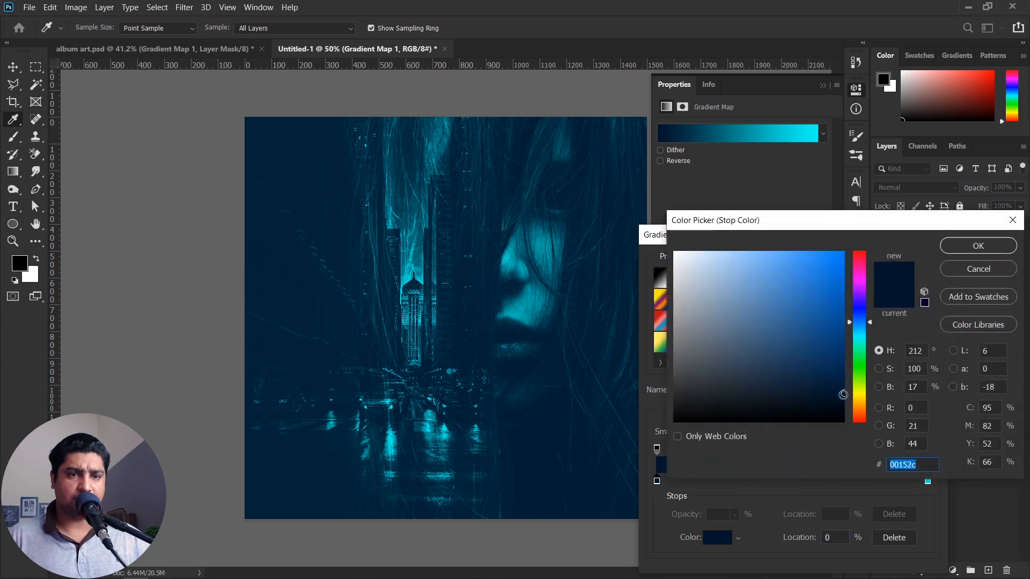
{"action": "left_click_drag", "start_coordinate": [860, 405], "coordinate": [860, 406]}
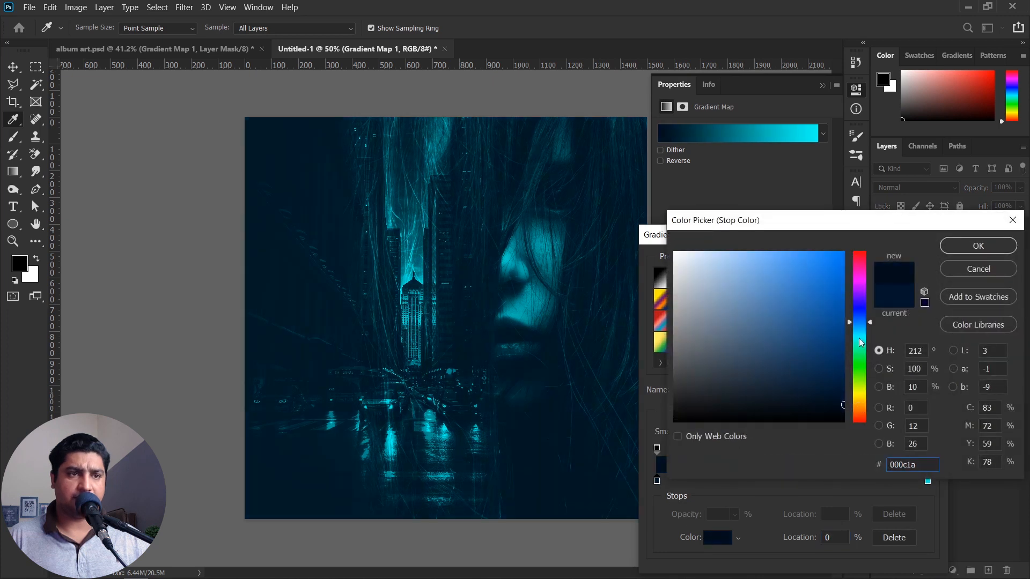
{"action": "left_click", "coordinate": [961, 246]}
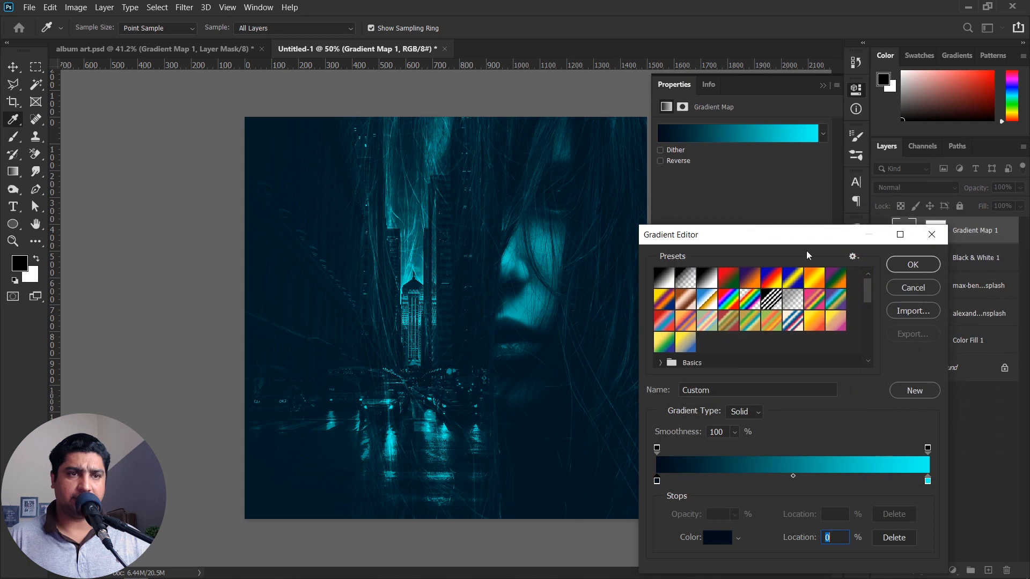
{"action": "left_click", "coordinate": [912, 264]}
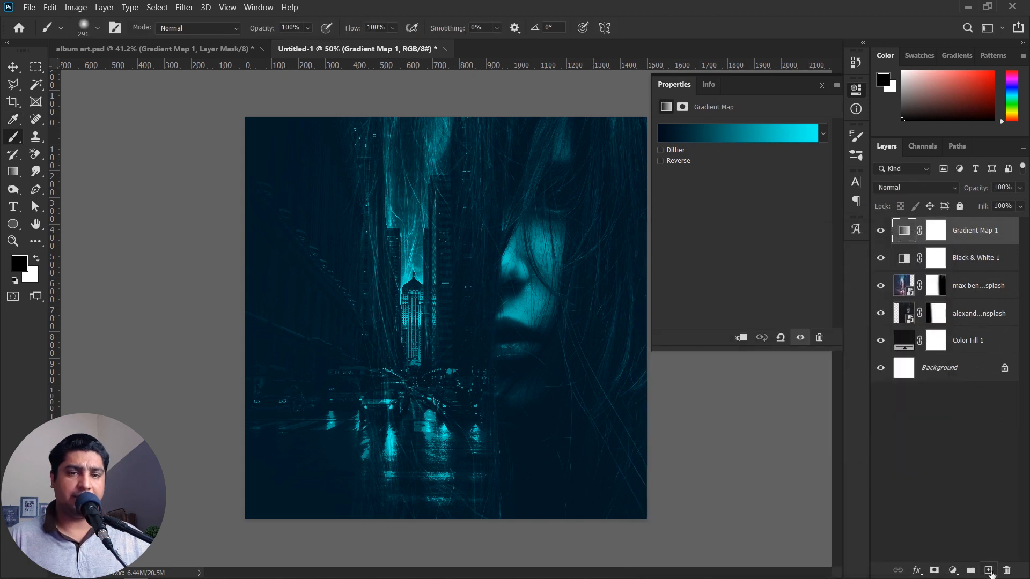
- Create a new empty layer above the gradient map and set the foreground colour to red (ff0000) for the Brush tool
{"action": "left_click", "coordinate": [988, 570]}
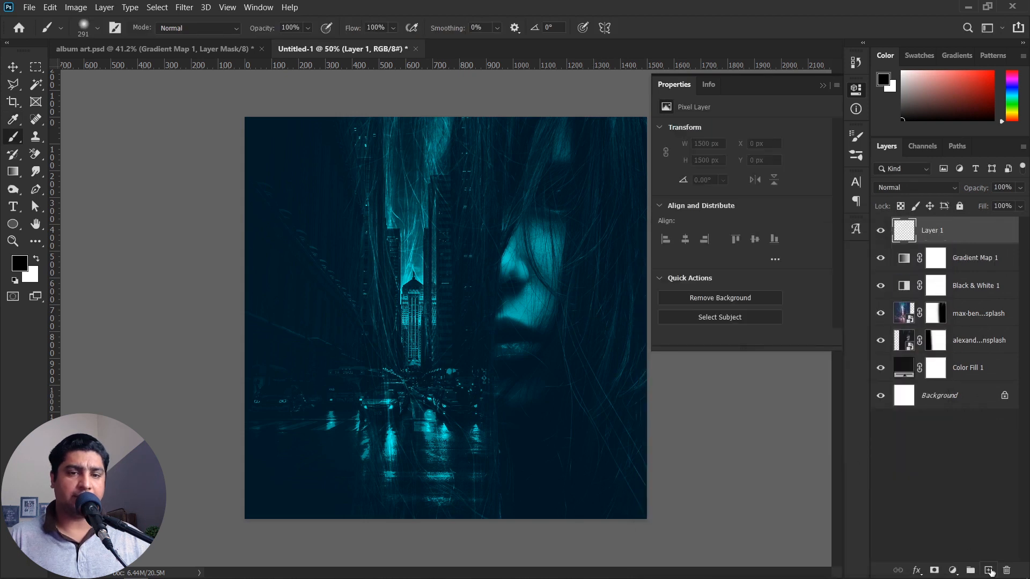
{"action": "right_click", "coordinate": [12, 142]}
{"action": "left_click", "coordinate": [56, 137]}
{"action": "left_click", "coordinate": [22, 264]}
{"action": "type", "text": "ff0000"}
{"action": "left_click", "coordinate": [960, 250]}
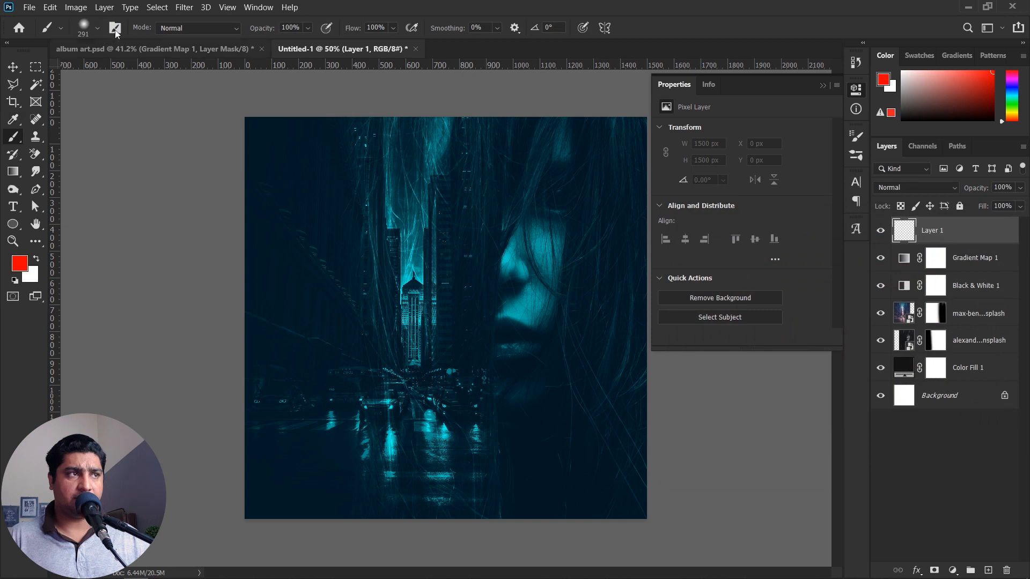
- Paint a red glow over the upper part of the skyscrapers with a Soft Round brush of 1102 px
{"action": "left_click", "coordinate": [97, 28]}
{"action": "left_click_drag", "start_coordinate": [143, 71], "coordinate": [155, 73]}
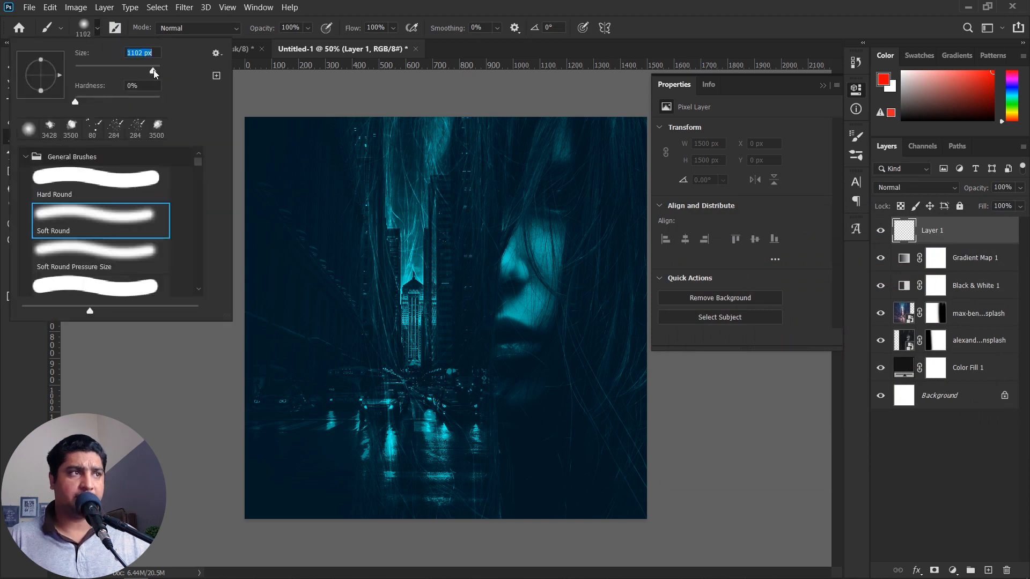
{"action": "left_click", "coordinate": [424, 11]}
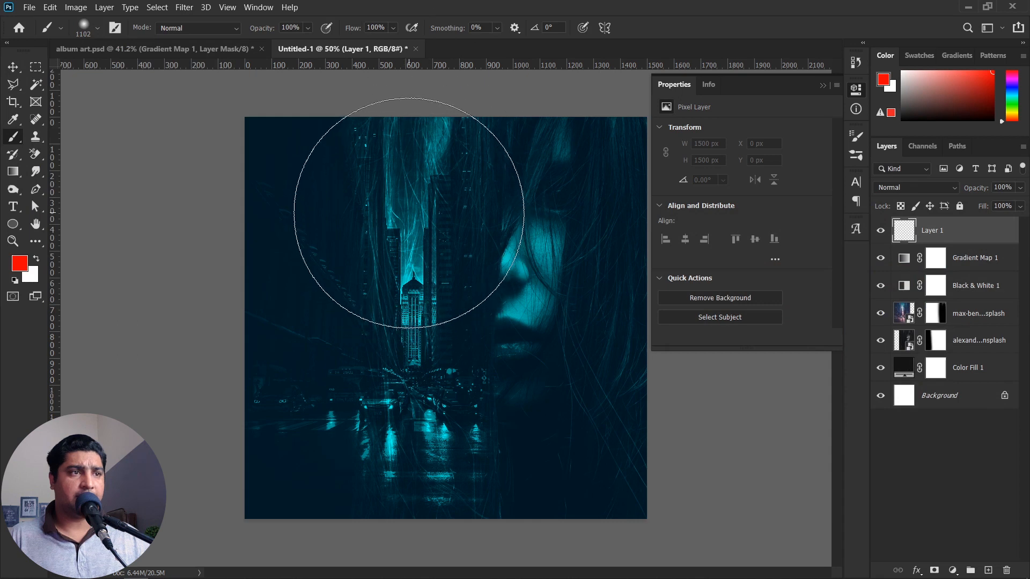
{"action": "left_click", "coordinate": [397, 209]}
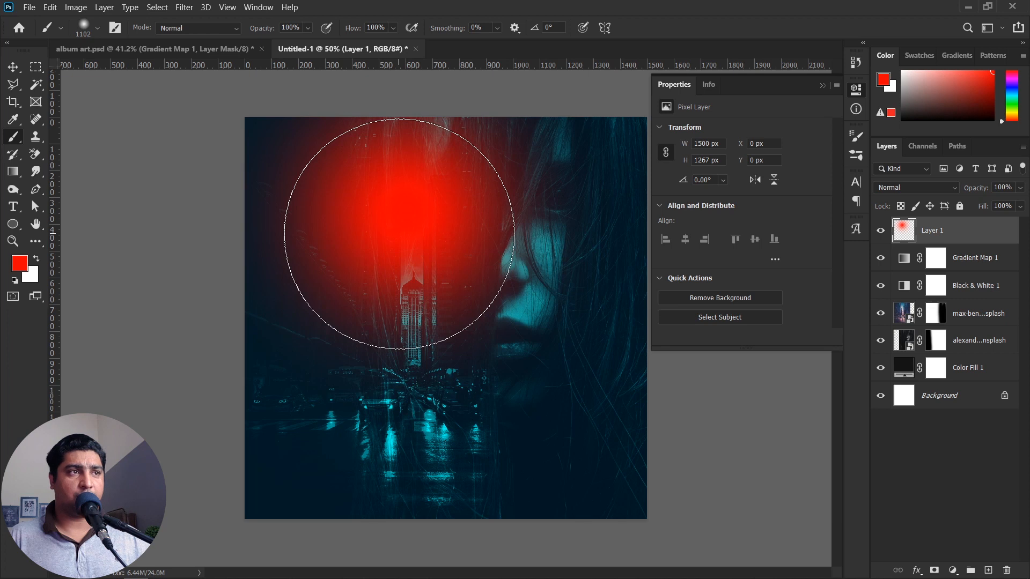
- Set the red glow layer to Linear Dodge (Add) blending at 55% opacity
{"action": "left_click_drag", "start_coordinate": [979, 191], "coordinate": [964, 194]}
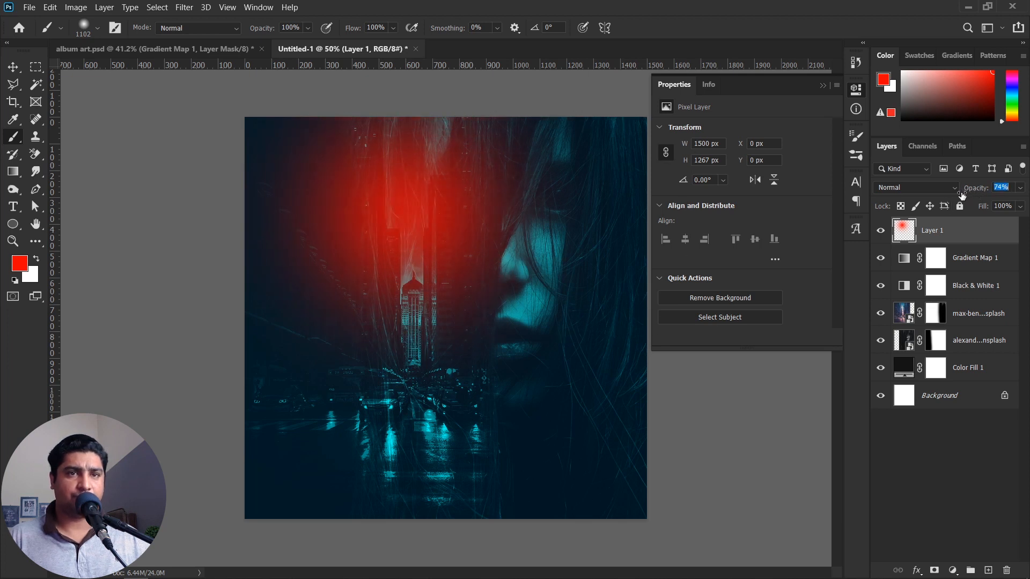
{"action": "left_click", "coordinate": [916, 190]}
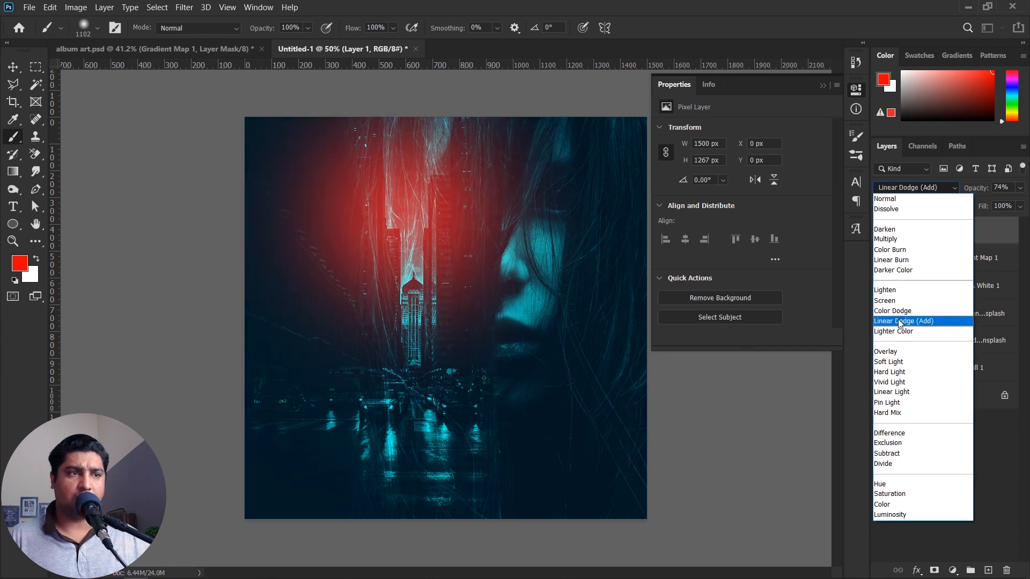
{"action": "left_click", "coordinate": [900, 322]}
{"action": "left_click_drag", "start_coordinate": [979, 191], "coordinate": [970, 194]}
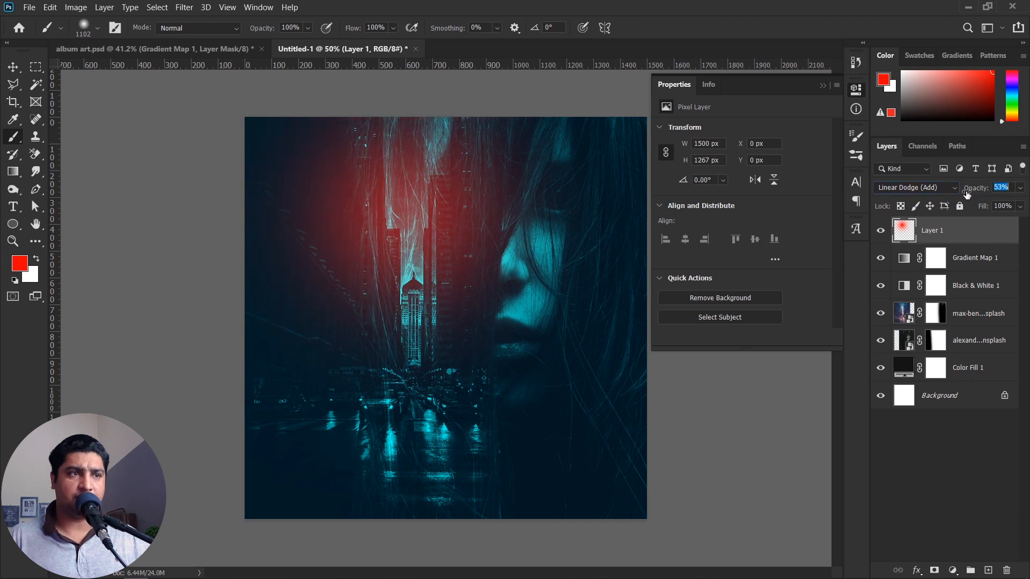
{"action": "left_click_drag", "start_coordinate": [968, 194], "coordinate": [967, 194]}
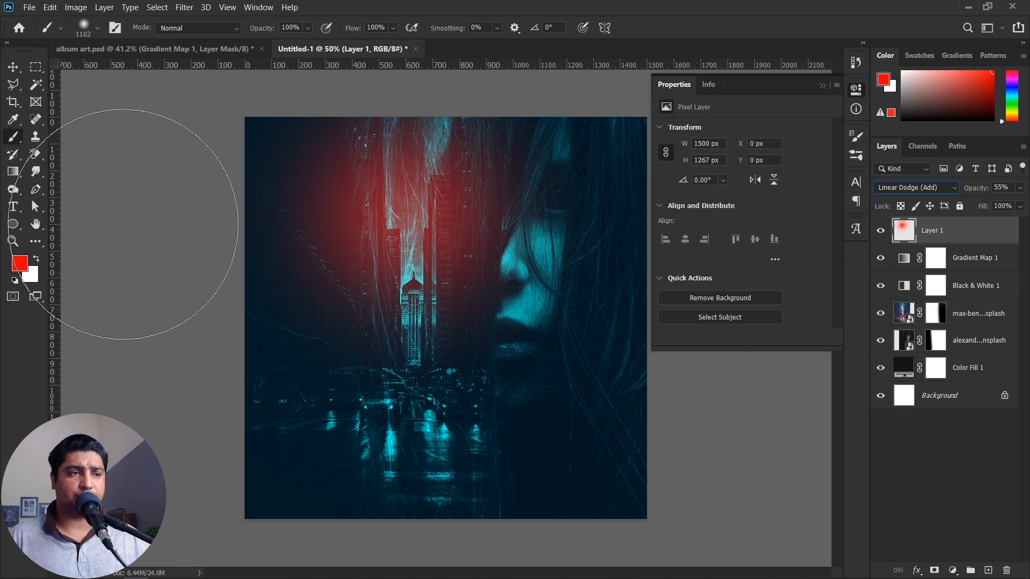
- Add a Curves adjustment layer on top, lifting the midtones from input 111 to about 150 and moving the black point to input 20
{"action": "key", "text": "v"}
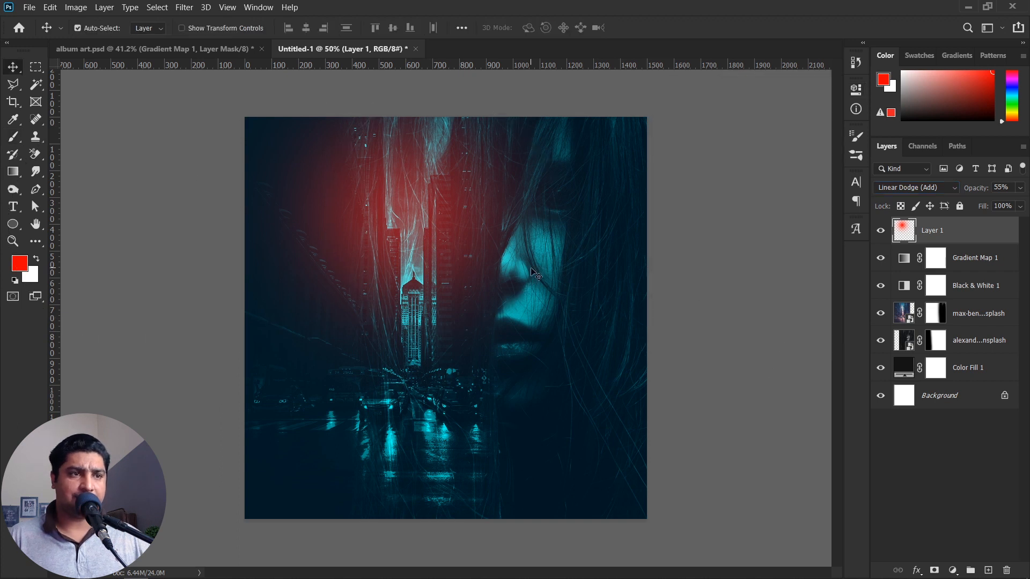
{"action": "left_click", "coordinate": [952, 570]}
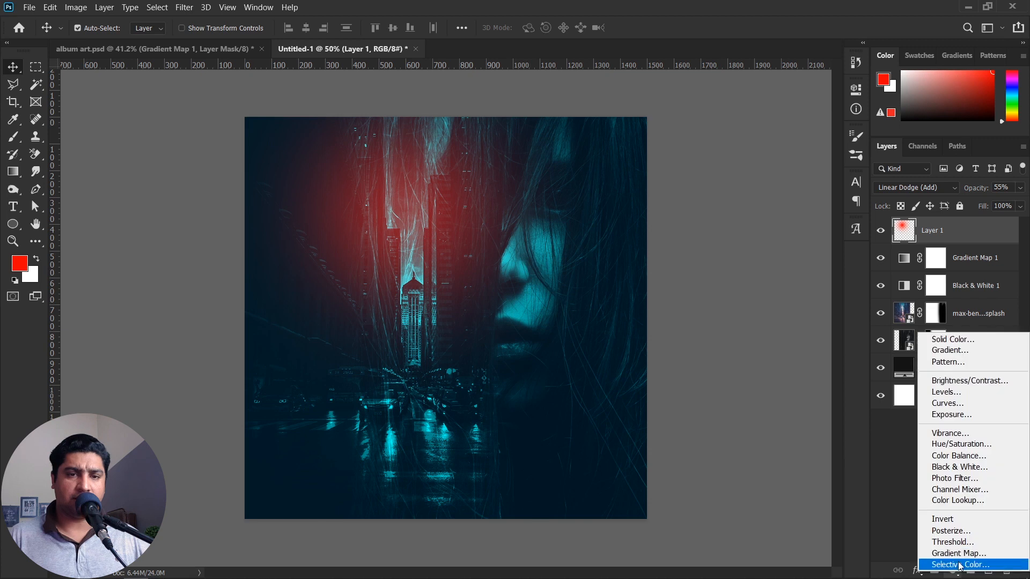
{"action": "left_click", "coordinate": [946, 403]}
{"action": "left_click_drag", "start_coordinate": [755, 225], "coordinate": [747, 215]}
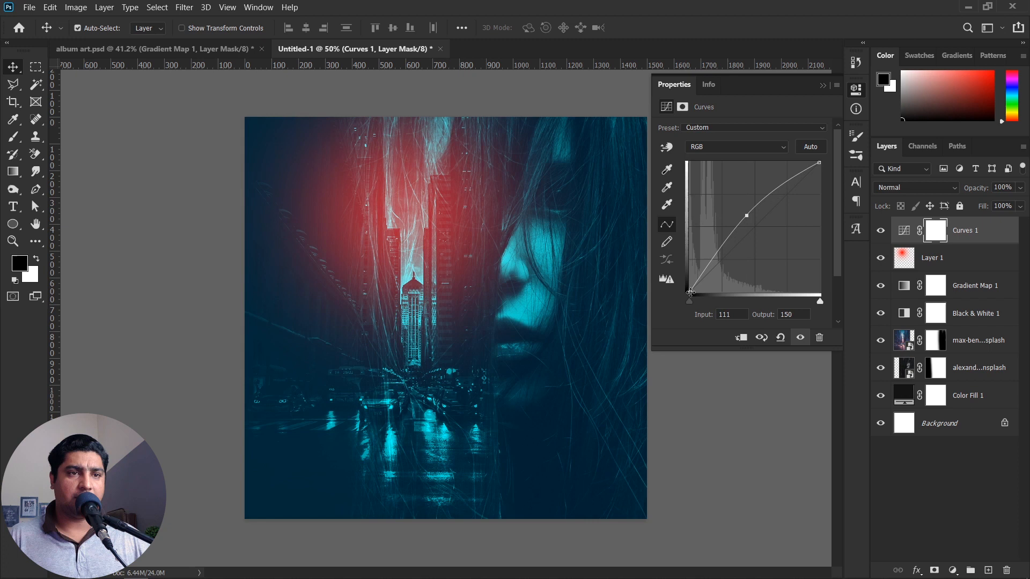
{"action": "left_click_drag", "start_coordinate": [689, 293], "coordinate": [698, 292]}
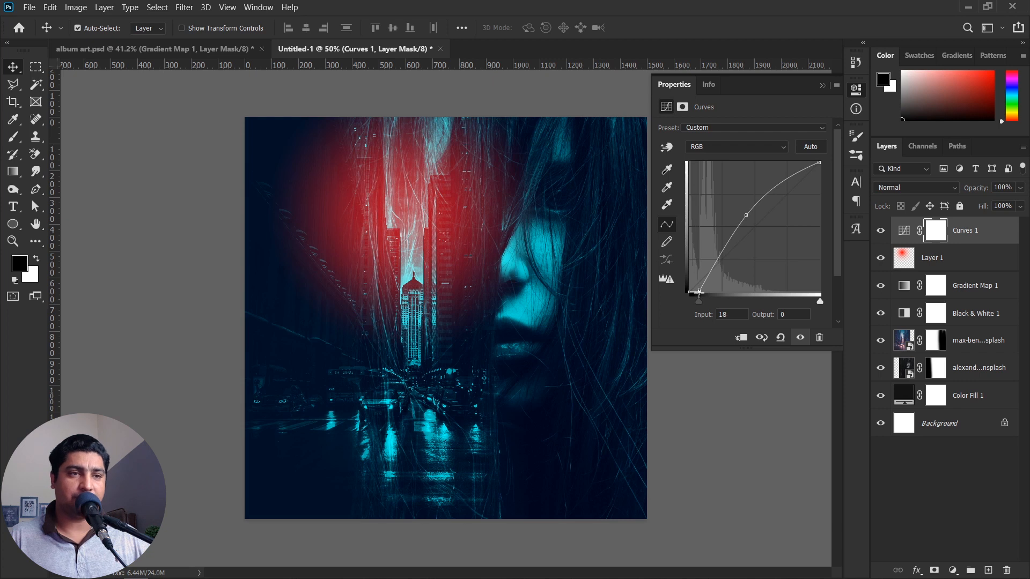
{"action": "left_click_drag", "start_coordinate": [699, 293], "coordinate": [700, 291]}
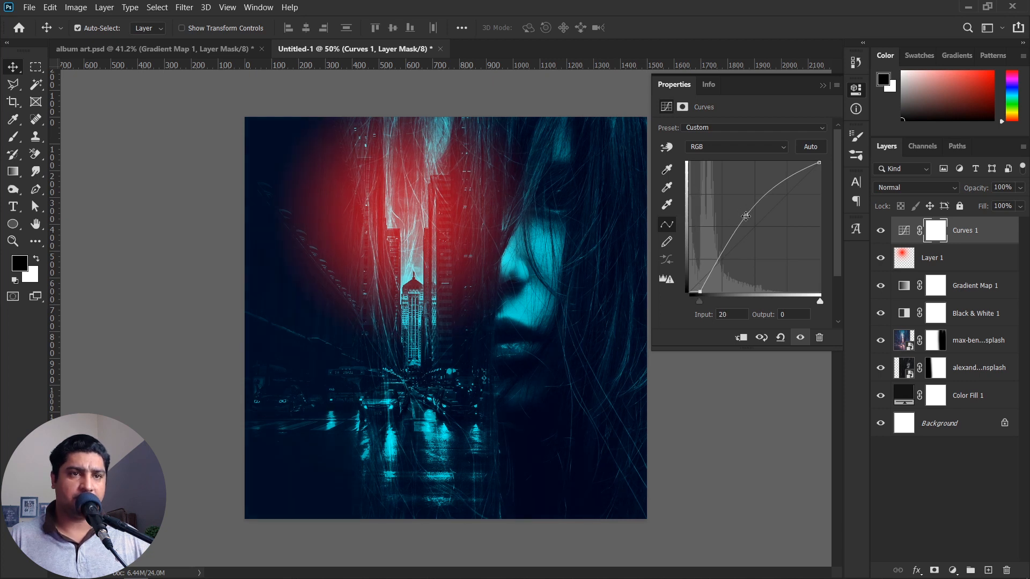
{"action": "left_click_drag", "start_coordinate": [746, 216], "coordinate": [745, 214]}
- Lower the opacity of the red glow layer a little further to soften the glow
{"action": "left_click", "coordinate": [965, 260]}
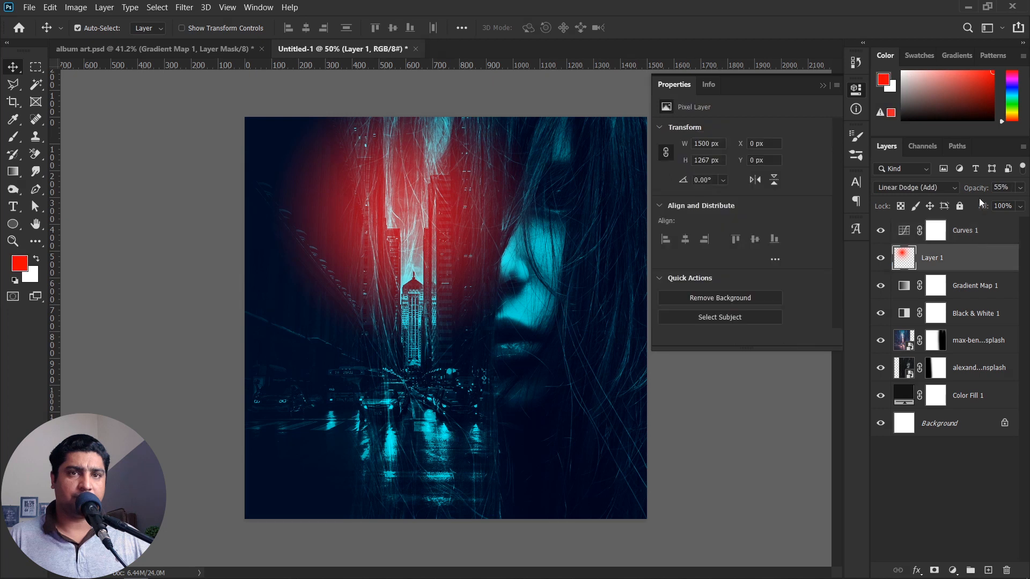
{"action": "left_click_drag", "start_coordinate": [982, 187], "coordinate": [971, 188]}
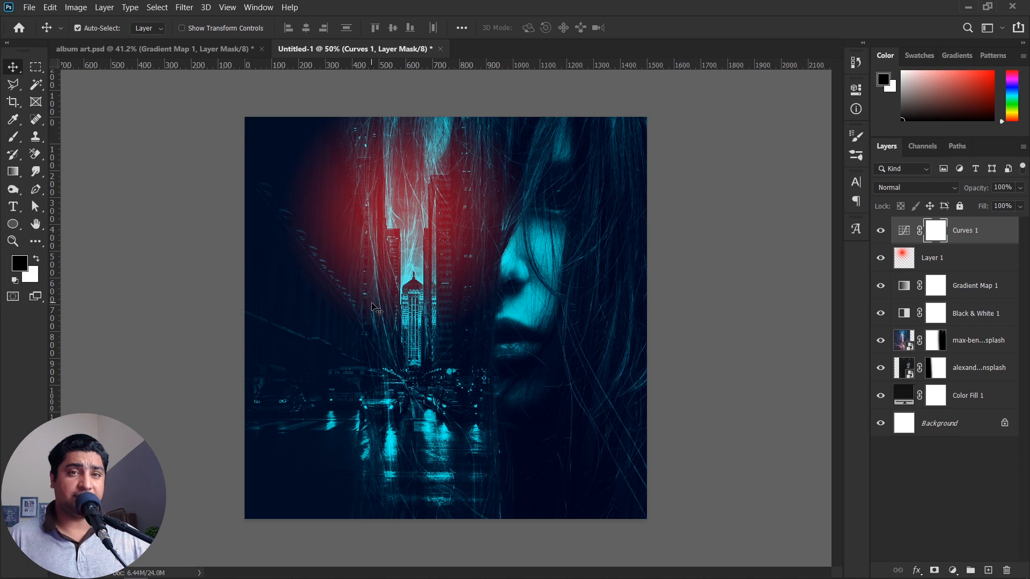
- Place background-1794077.jpg as an embedded image on top and scale it to about 1517 px square so it covers the canvas
{"action": "left_click", "coordinate": [26, 5]}
{"action": "left_click", "coordinate": [108, 262]}
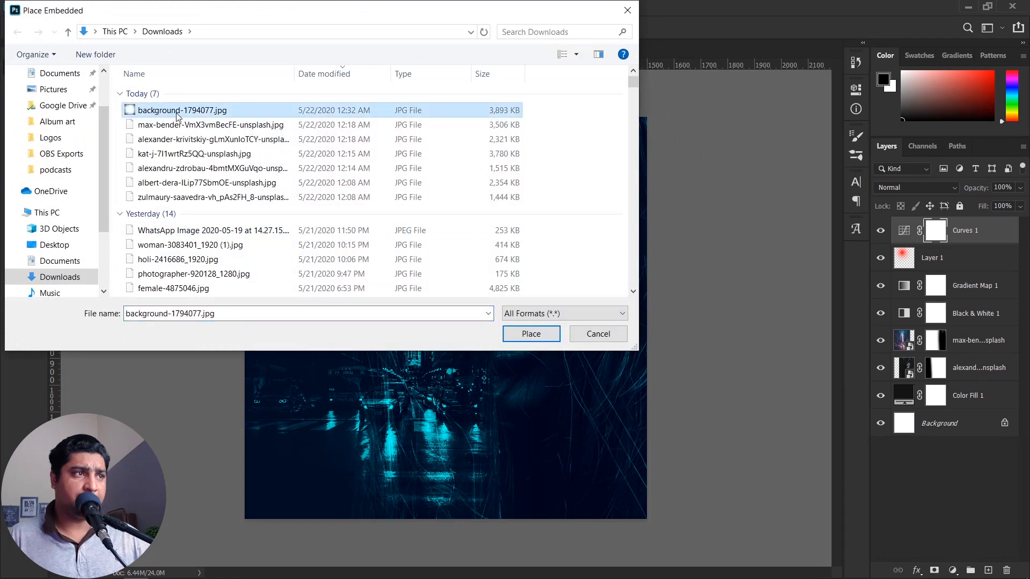
{"action": "left_click", "coordinate": [528, 334]}
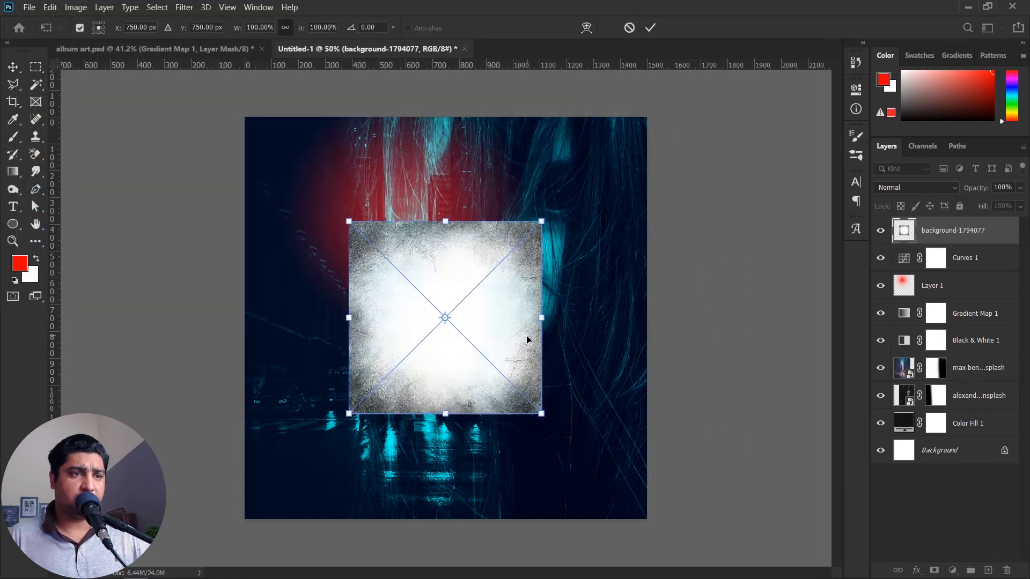
{"action": "left_click_drag", "start_coordinate": [542, 222], "coordinate": [659, 135]}
{"action": "left_click_drag", "start_coordinate": [349, 414], "coordinate": [244, 522]}
{"action": "left_click_drag", "start_coordinate": [653, 118], "coordinate": [656, 115]}
{"action": "key", "text": "Return"}
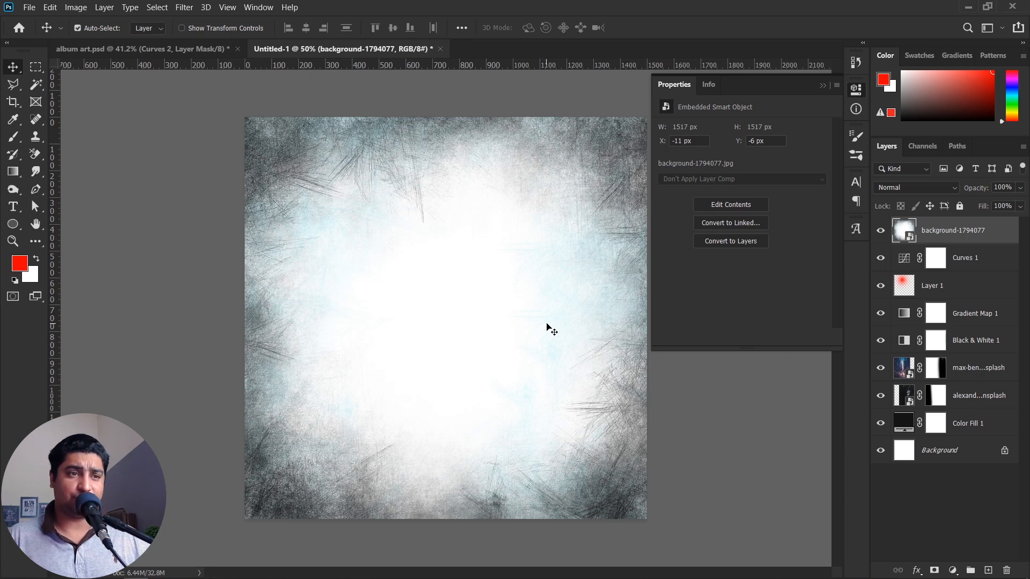
- Add a default Black & White adjustment layer above the grunge texture and clip it to that texture layer
{"action": "left_click", "coordinate": [953, 570]}
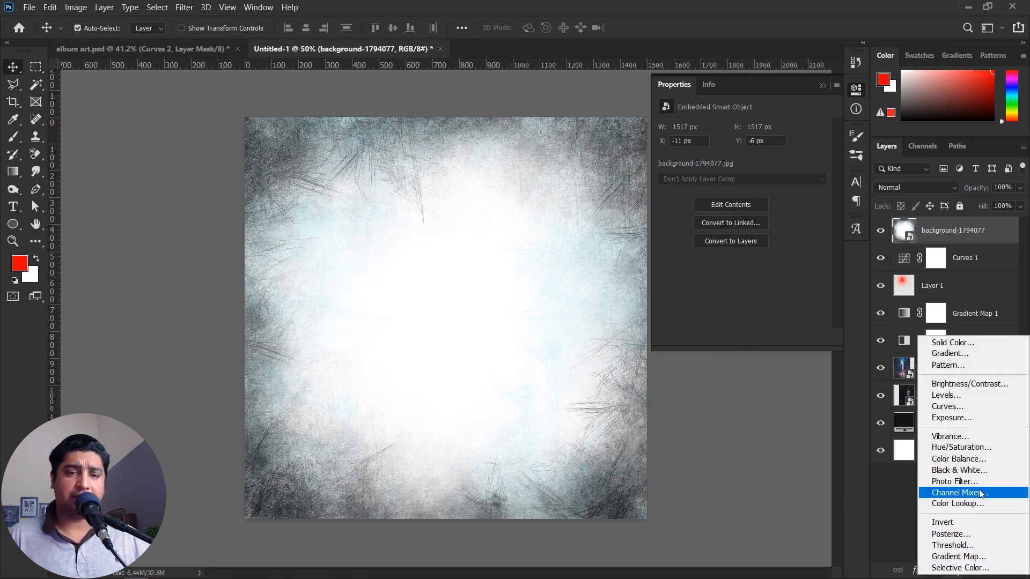
{"action": "left_click", "coordinate": [985, 476]}
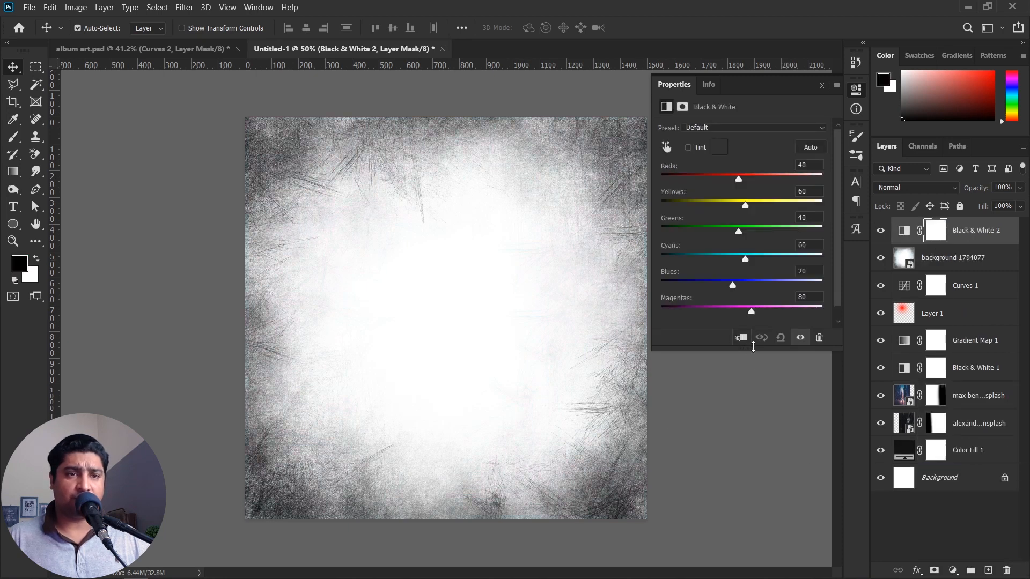
{"action": "right_click", "coordinate": [971, 231]}
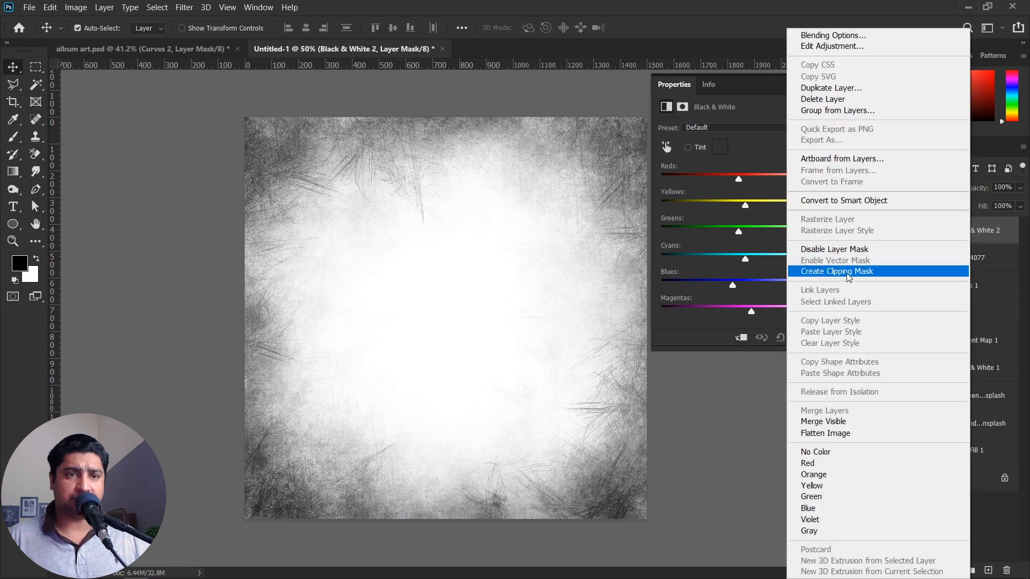
{"action": "left_click", "coordinate": [736, 343]}
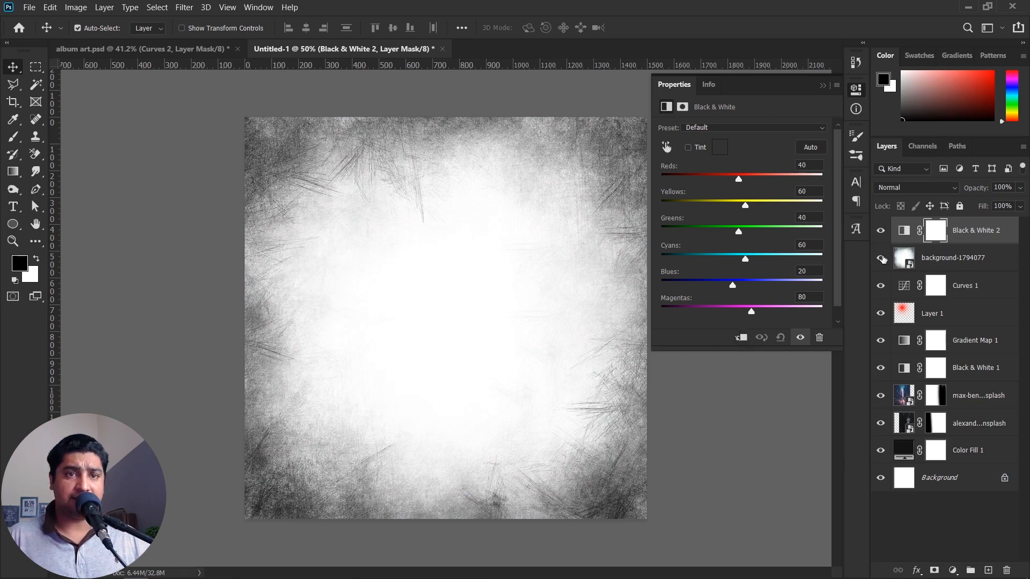
{"action": "left_click", "coordinate": [880, 259]}
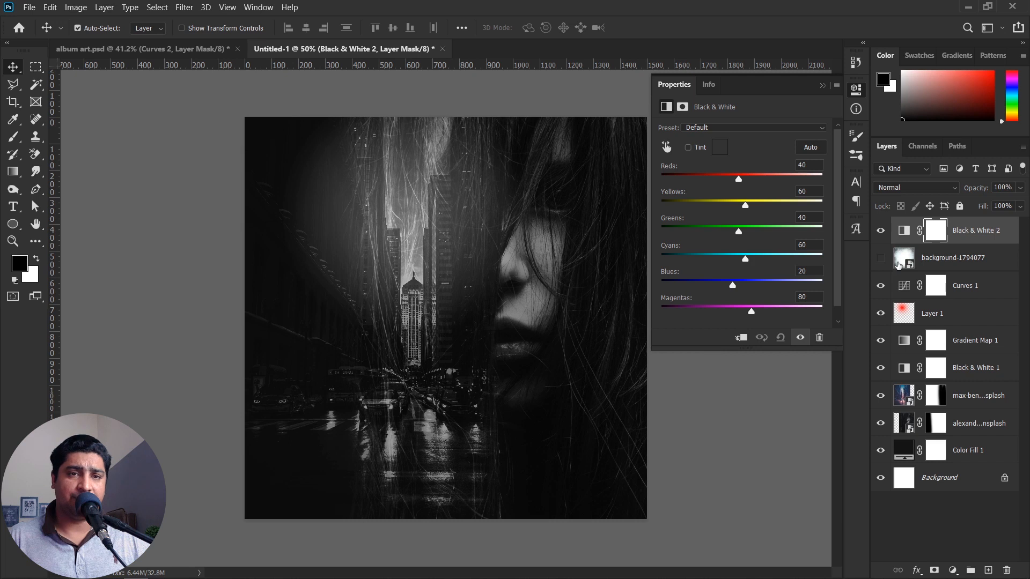
{"action": "left_click", "coordinate": [880, 258]}
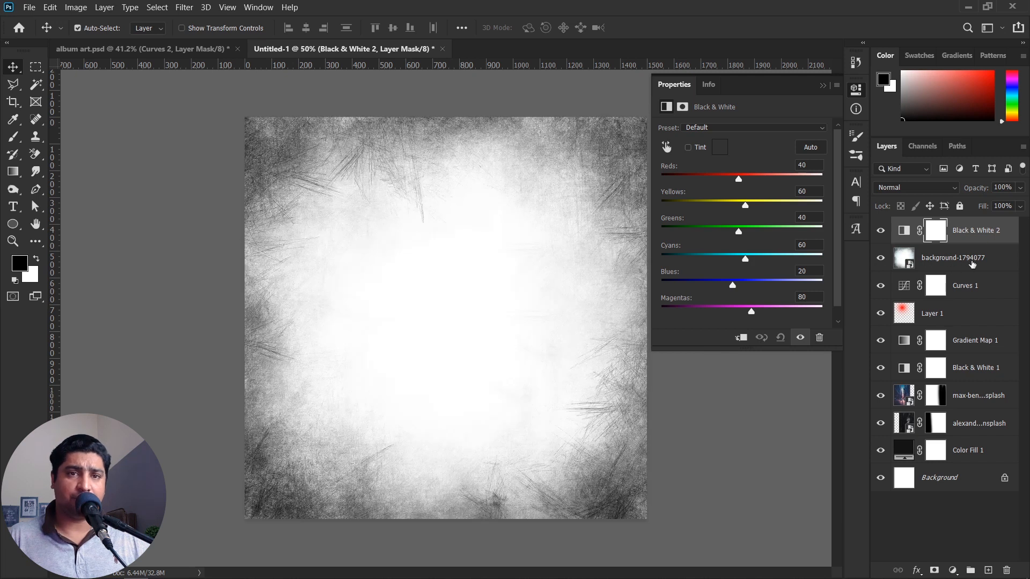
{"action": "right_click", "coordinate": [978, 239]}
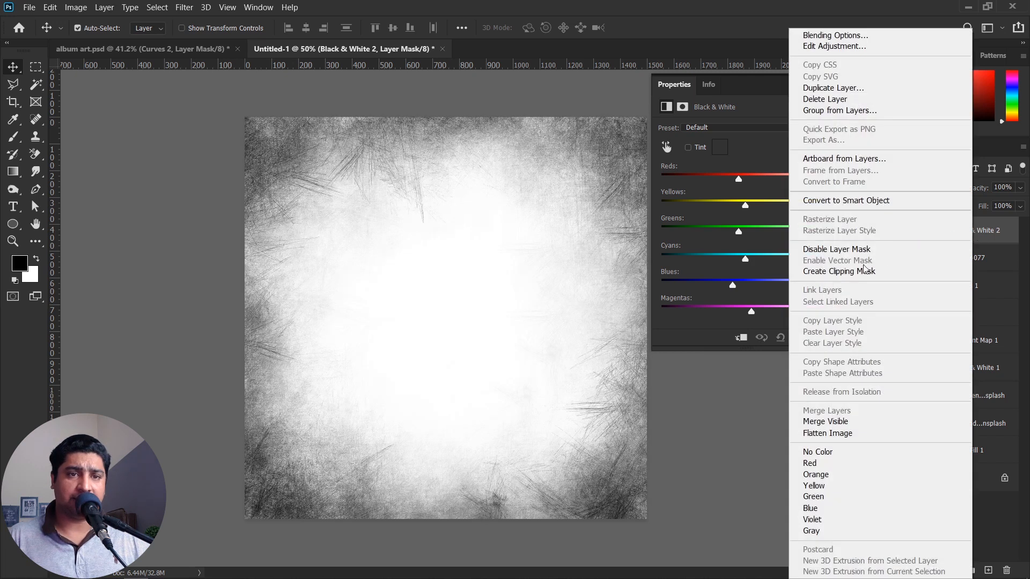
{"action": "left_click", "coordinate": [834, 272]}
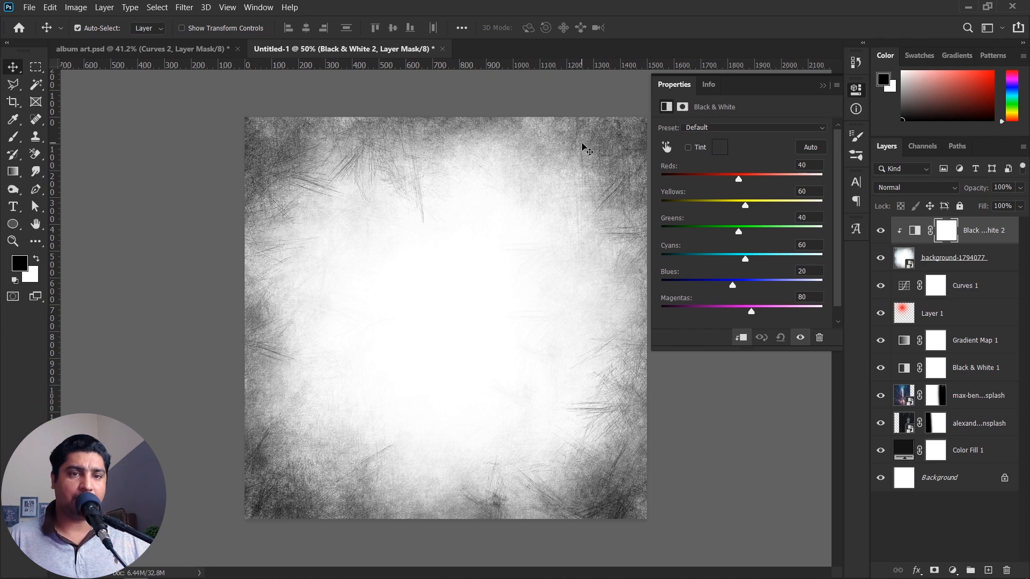
- Add an Invert adjustment layer above the Black & White adjustment and clip it to the grunge texture
{"action": "left_click", "coordinate": [952, 570]}
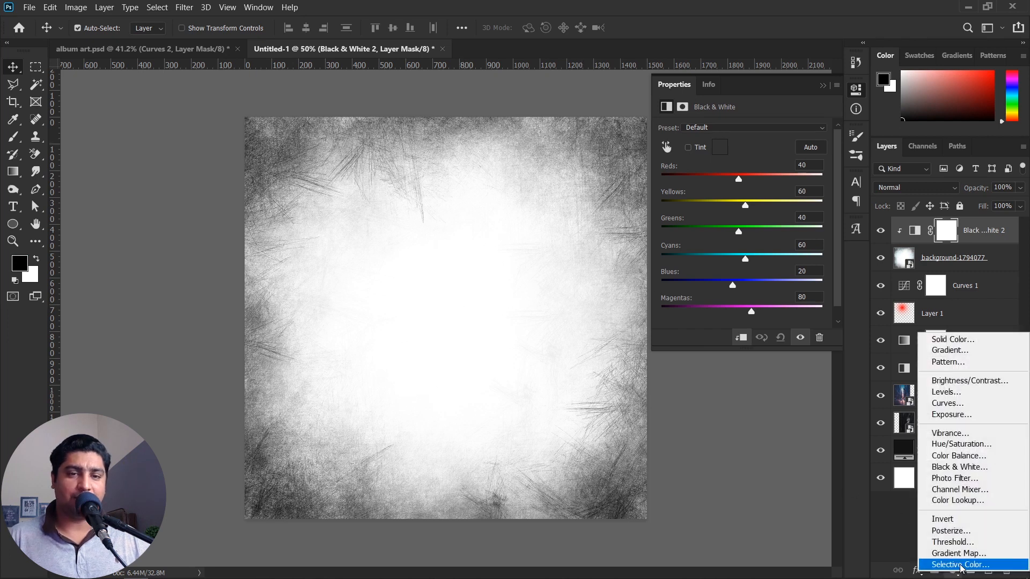
{"action": "left_click", "coordinate": [944, 520]}
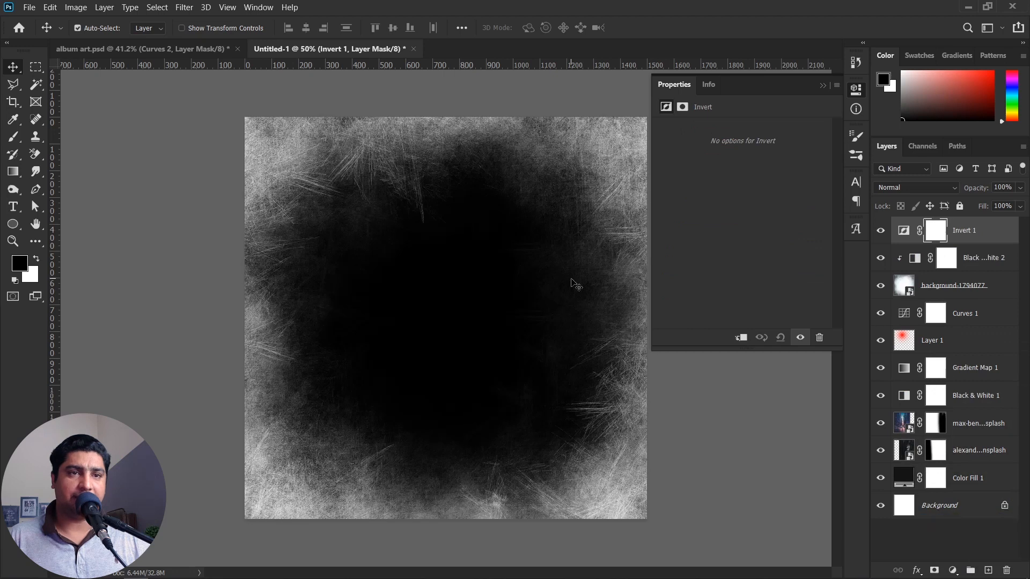
{"action": "left_click", "coordinate": [739, 338]}
- Set the background-1794077 texture layer to Screen blending at 50% opacity
{"action": "left_click", "coordinate": [948, 293]}
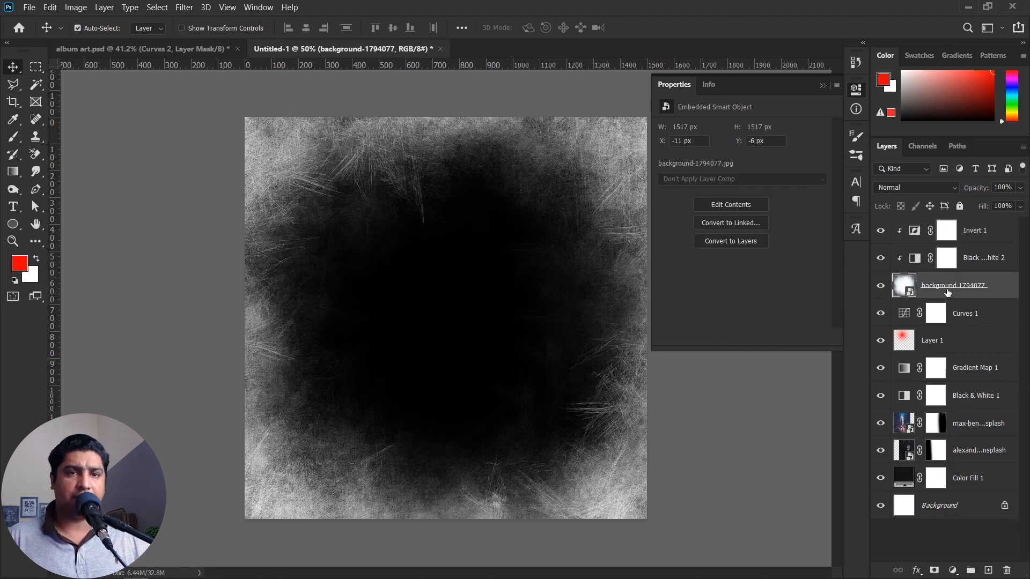
{"action": "left_click", "coordinate": [899, 186]}
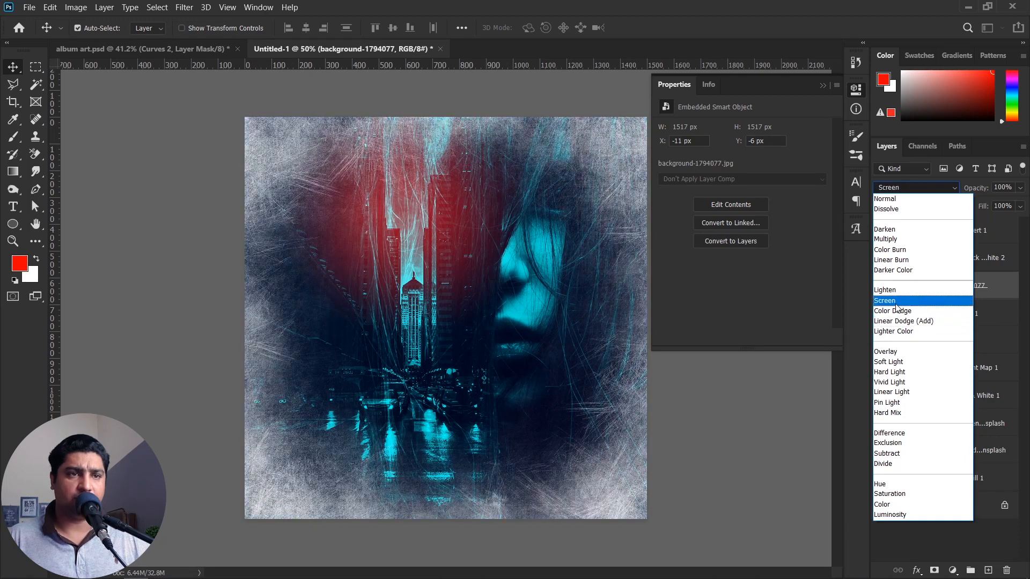
{"action": "left_click", "coordinate": [895, 305]}
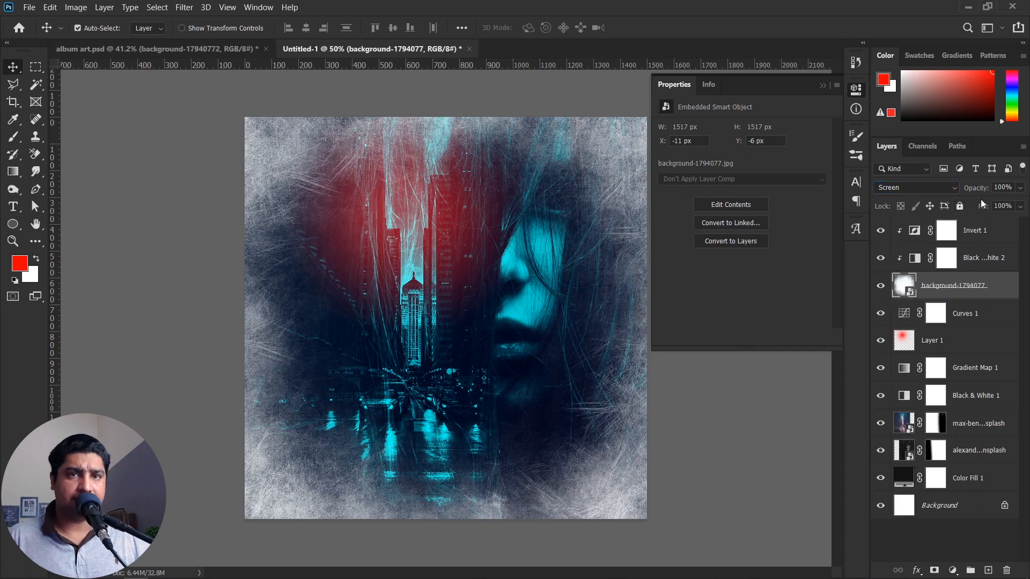
{"action": "left_click_drag", "start_coordinate": [979, 192], "coordinate": [942, 194]}
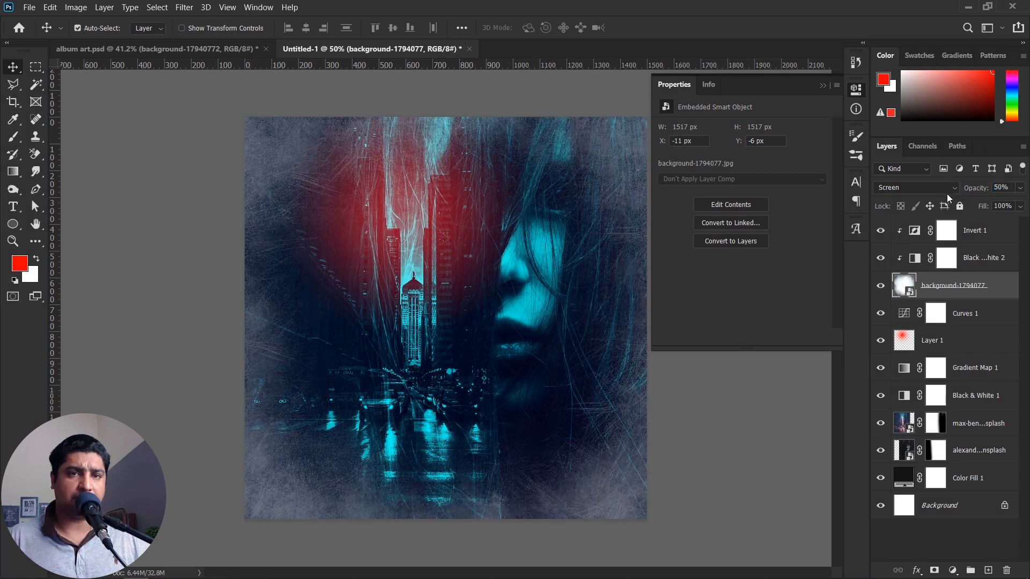
- Add a Hue/Saturation adjustment layer above the Invert layer with Colorize enabled and clip it to the grunge texture
{"action": "left_click", "coordinate": [946, 230]}
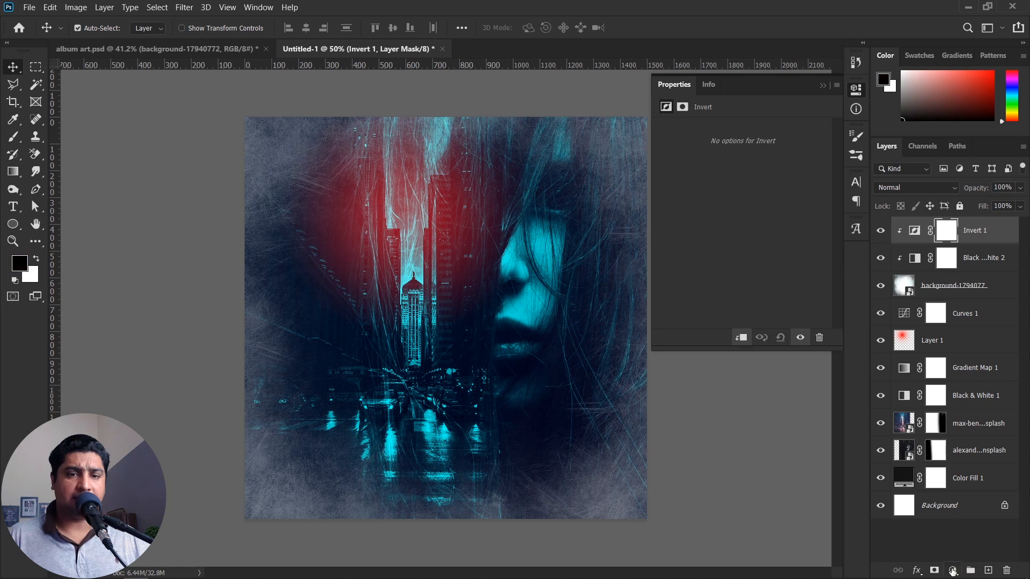
{"action": "left_click", "coordinate": [952, 570]}
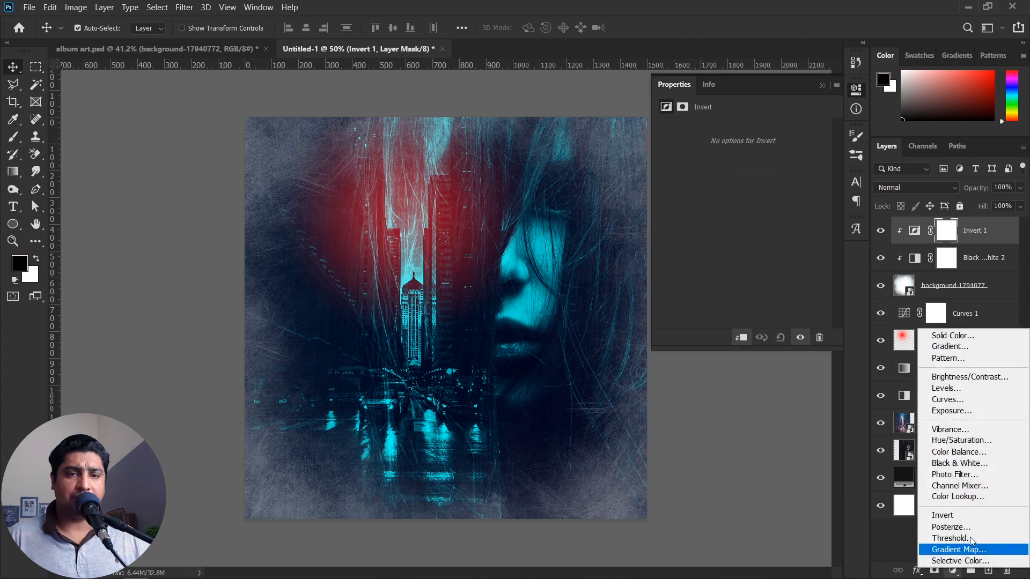
{"action": "left_click", "coordinate": [960, 440]}
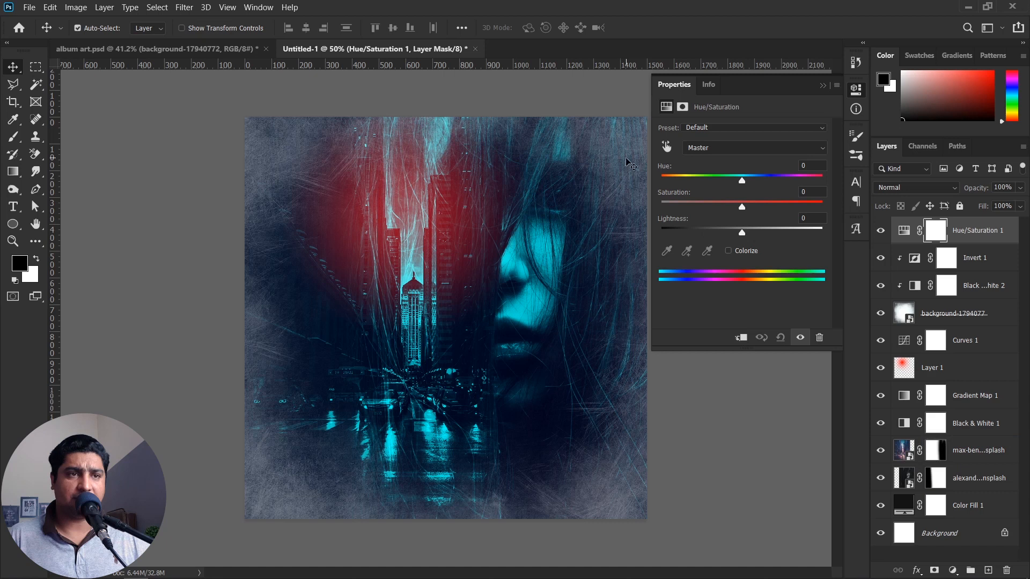
{"action": "left_click", "coordinate": [728, 250]}
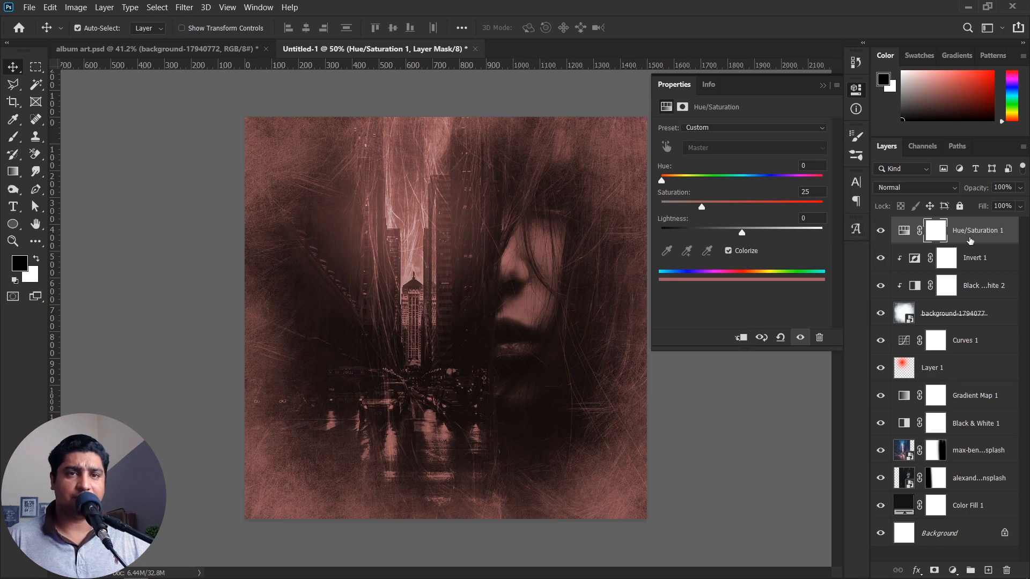
{"action": "right_click", "coordinate": [977, 236]}
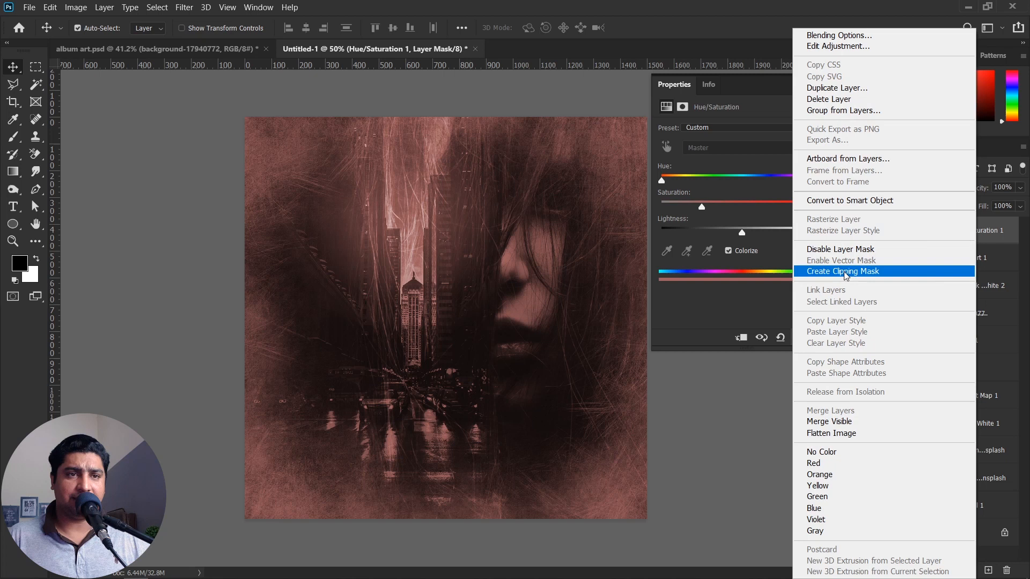
{"action": "left_click", "coordinate": [779, 269]}
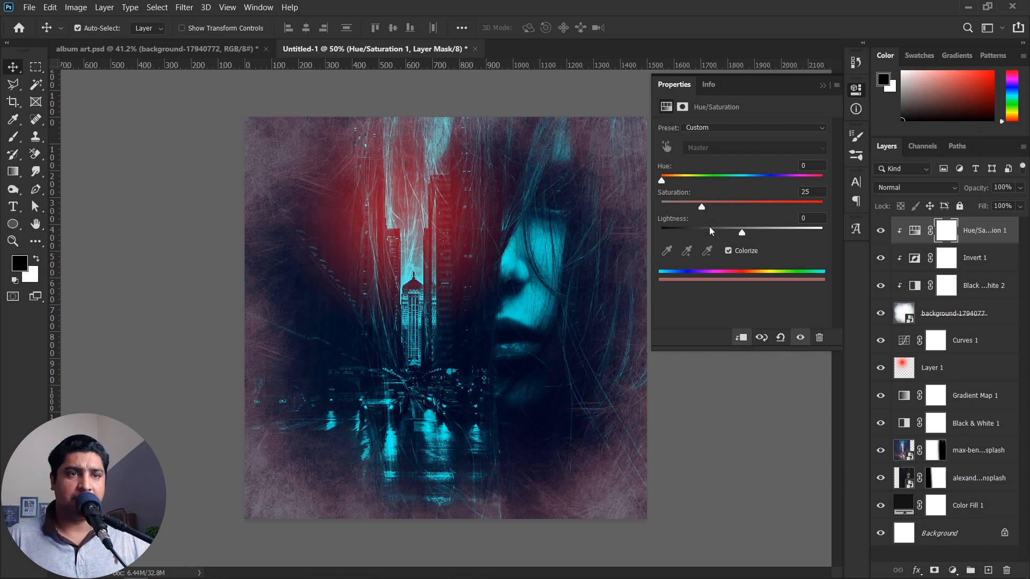
- Tint the texture blue-cyan with hue 189, saturation 35 and lightness -55, and compare the artwork with the texture hidden and shown
{"action": "left_click_drag", "start_coordinate": [663, 182], "coordinate": [746, 184]}
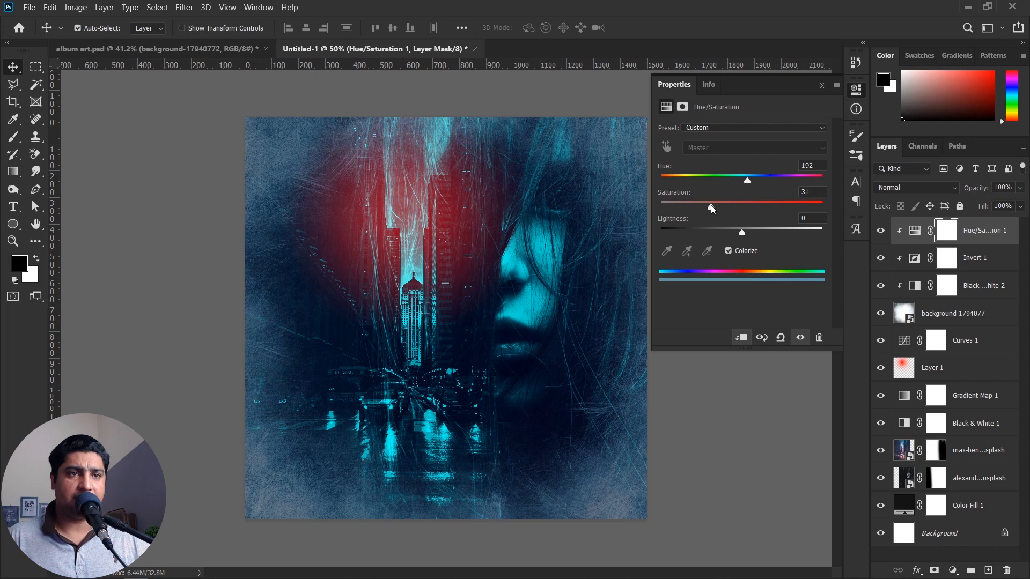
{"action": "left_click_drag", "start_coordinate": [721, 207], "coordinate": [712, 210]}
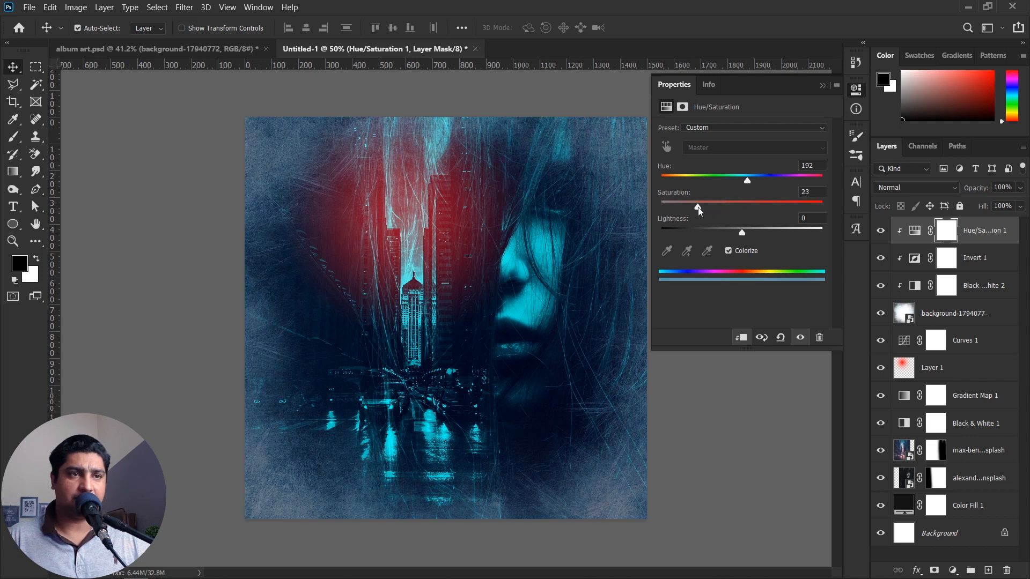
{"action": "left_click_drag", "start_coordinate": [719, 208], "coordinate": [746, 185]}
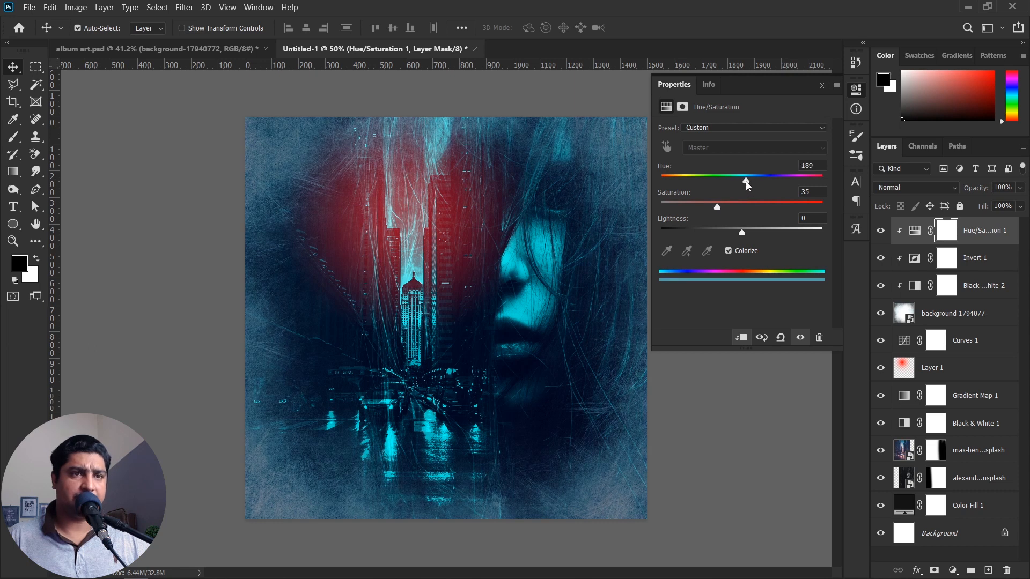
{"action": "left_click_drag", "start_coordinate": [741, 232], "coordinate": [695, 236]}
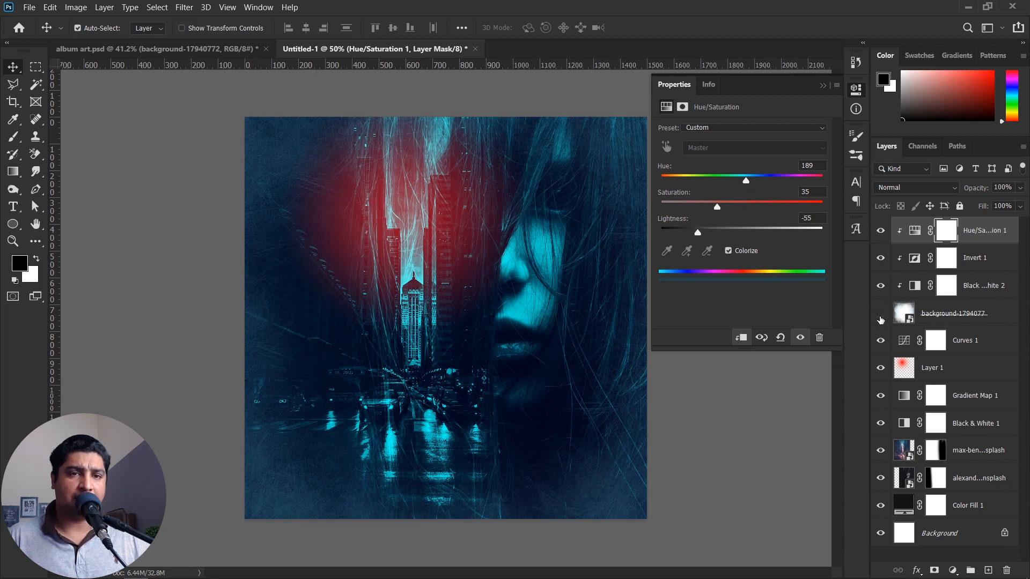
{"action": "left_click", "coordinate": [879, 318]}
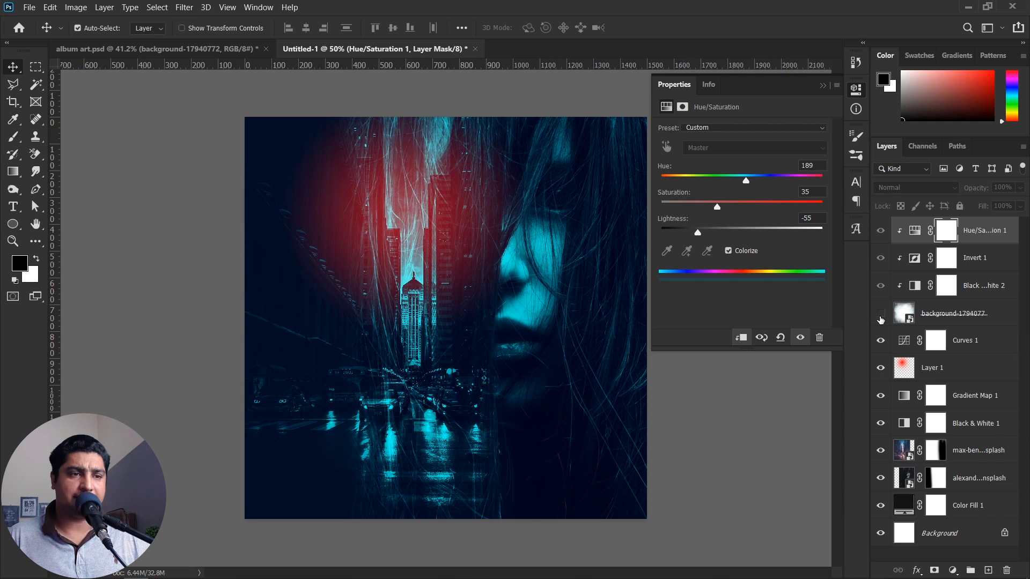
{"action": "left_click", "coordinate": [880, 319]}
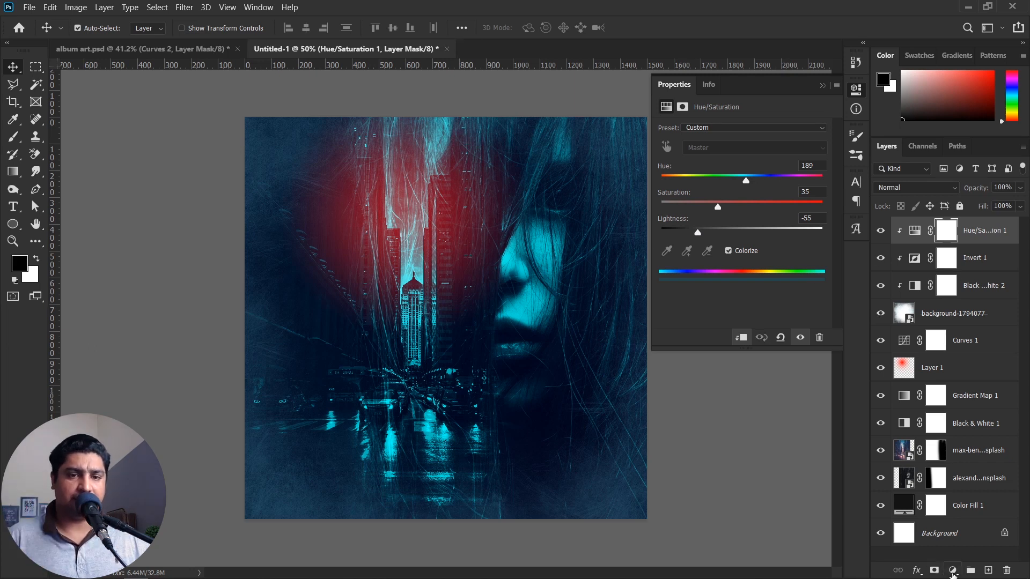
- Add a Curves adjustment clipped to the grunge texture, adjust its midtones slightly, and compare the artwork with the texture hidden and shown
{"action": "left_click", "coordinate": [951, 573]}
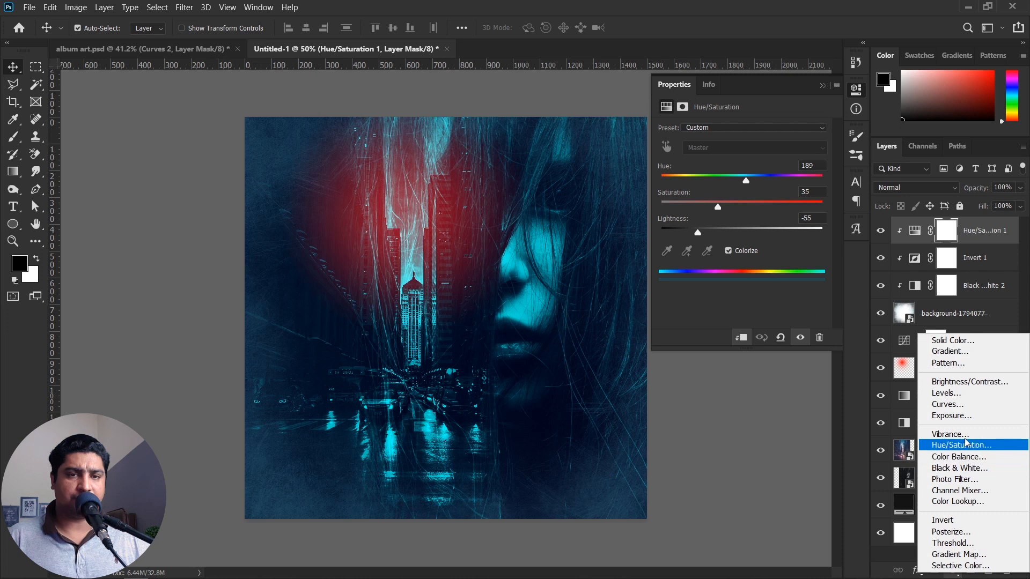
{"action": "left_click", "coordinate": [960, 404]}
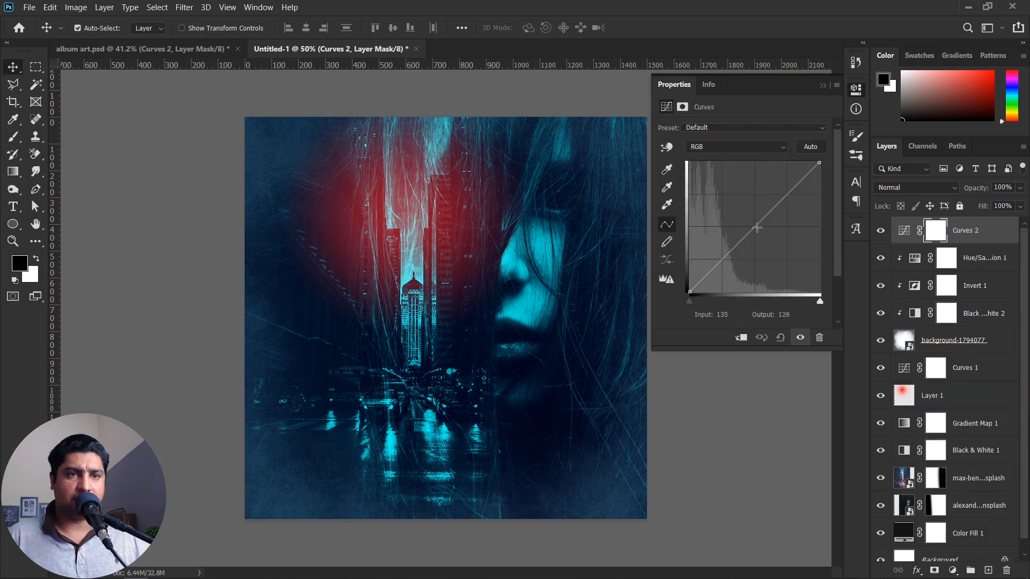
{"action": "right_click", "coordinate": [966, 231]}
{"action": "left_click", "coordinate": [827, 271]}
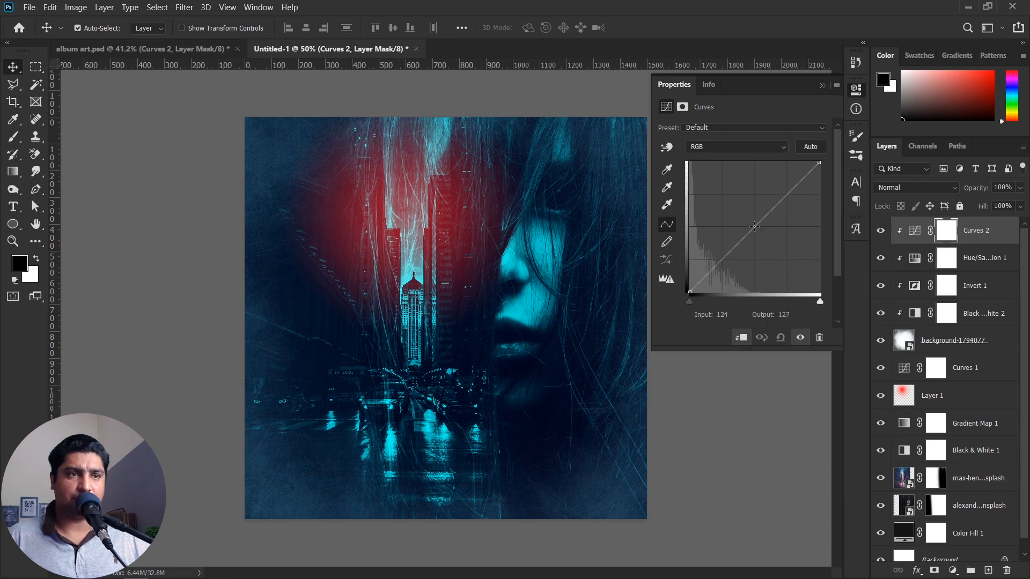
{"action": "mouse_move", "coordinate": [754, 227]}
{"action": "left_mouse_down"}
{"action": "mouse_move", "coordinate": [779, 252]}
{"action": "mouse_move", "coordinate": [724, 194]}
{"action": "mouse_move", "coordinate": [761, 230]}
{"action": "mouse_move", "coordinate": [751, 224]}
{"action": "left_mouse_up"}
{"action": "left_click", "coordinate": [881, 345]}
{"action": "left_click", "coordinate": [880, 346]}
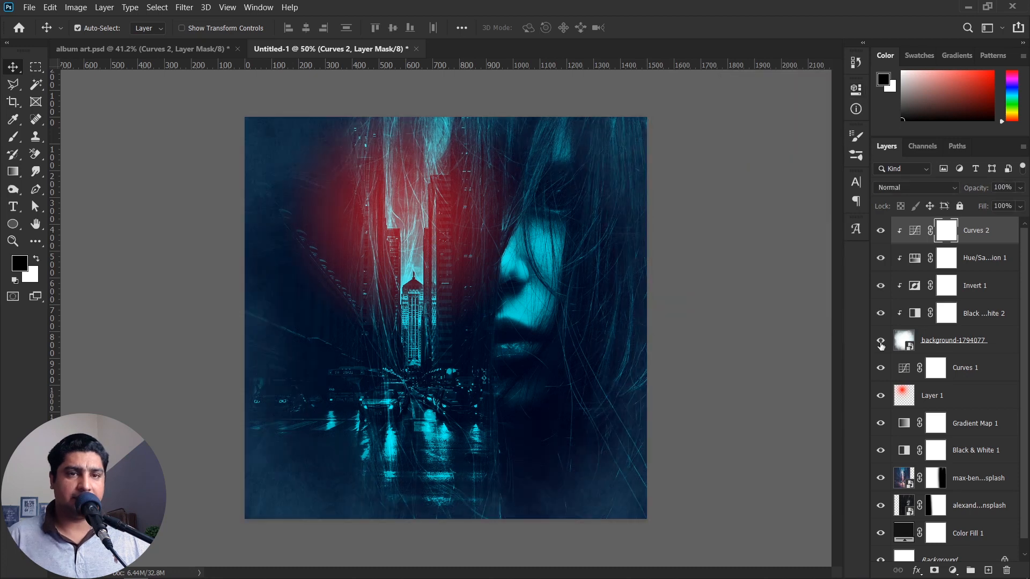
{"action": "left_click", "coordinate": [880, 345]}
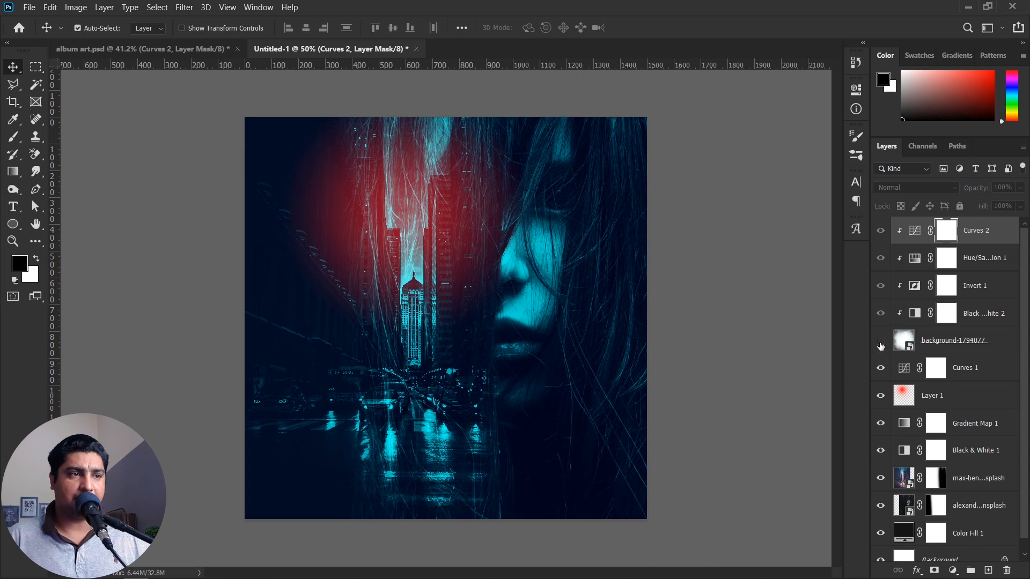
{"action": "left_click", "coordinate": [881, 345]}
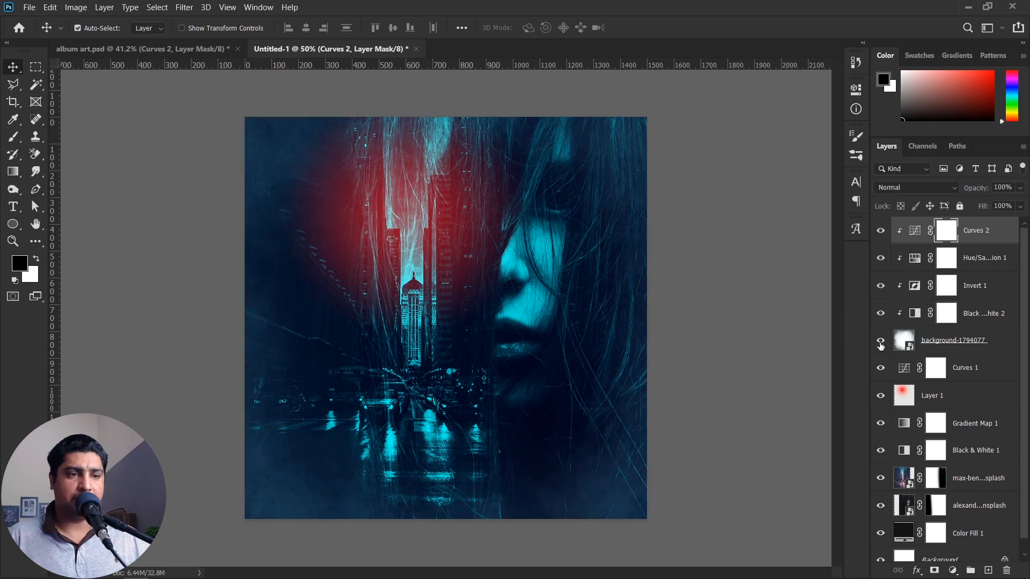
{"action": "left_click", "coordinate": [880, 345]}
{"action": "left_click", "coordinate": [881, 345]}
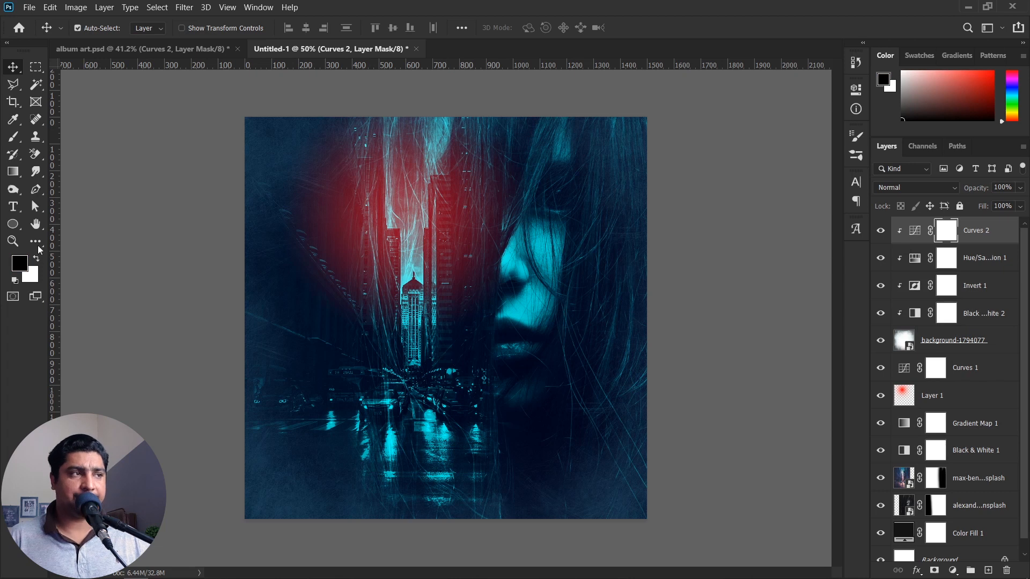
- Add the title text "Lost" over the street reflections in the lower part of the artwork, using the Streetbrush font
{"action": "left_click", "coordinate": [14, 208]}
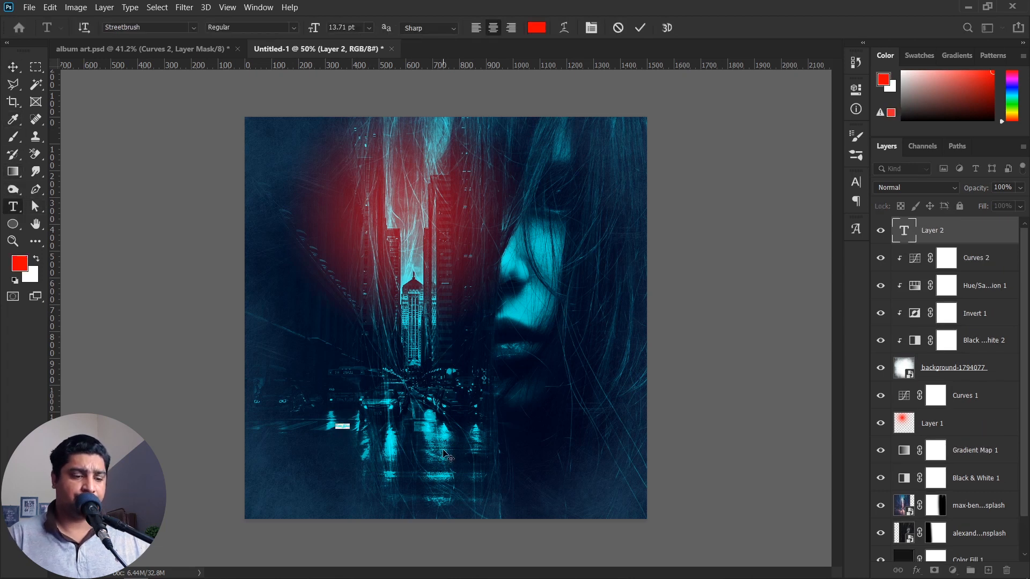
{"action": "type", "text": "Lost"}
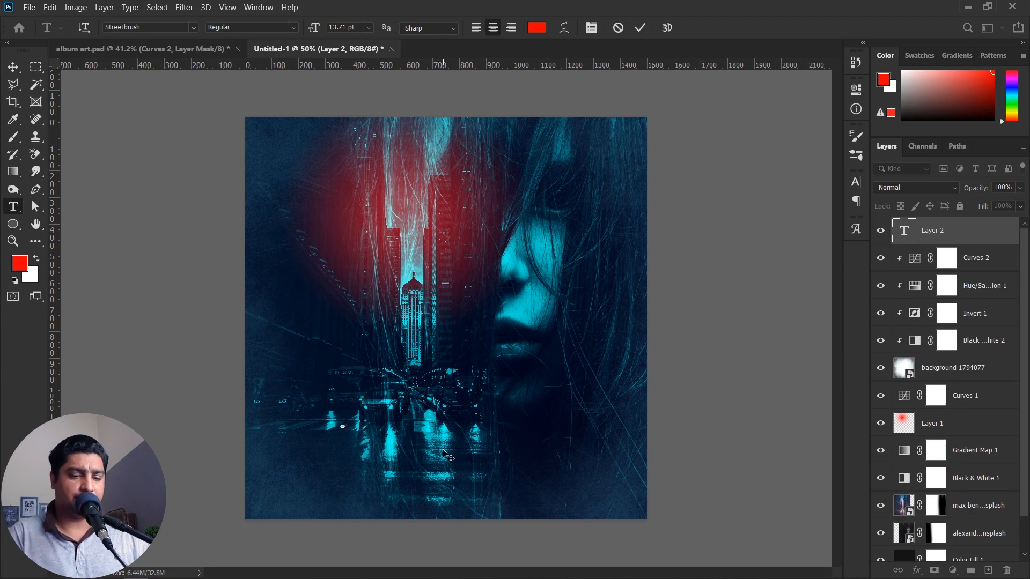
{"action": "left_click", "coordinate": [444, 454]}
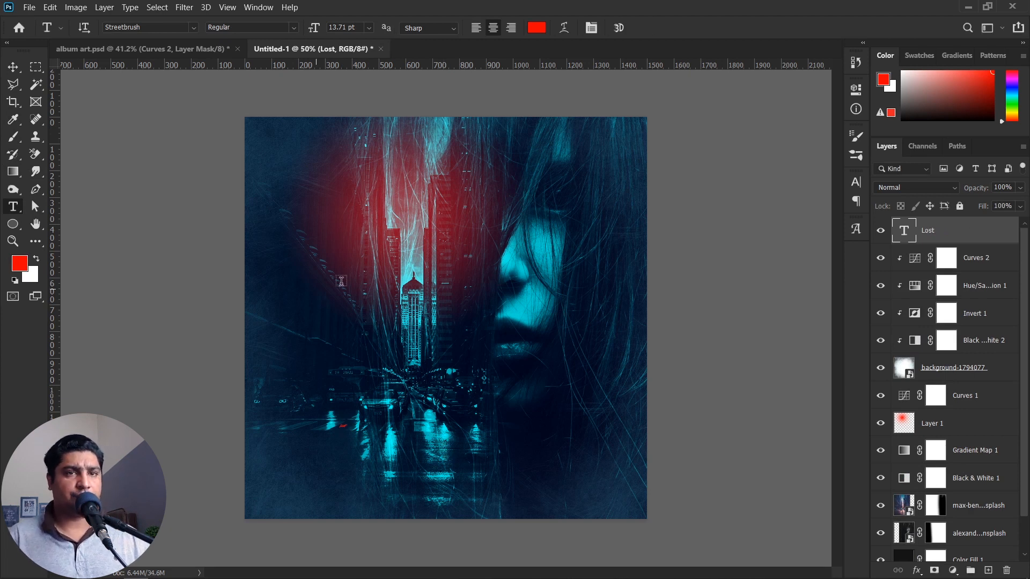
- Enlarge the Lost title to 325.71 pt and color it white (ffffff)
{"action": "left_click_drag", "start_coordinate": [314, 27], "coordinate": [541, 28]}
{"action": "left_click", "coordinate": [537, 28]}
{"action": "type", "text": "ffffff"}
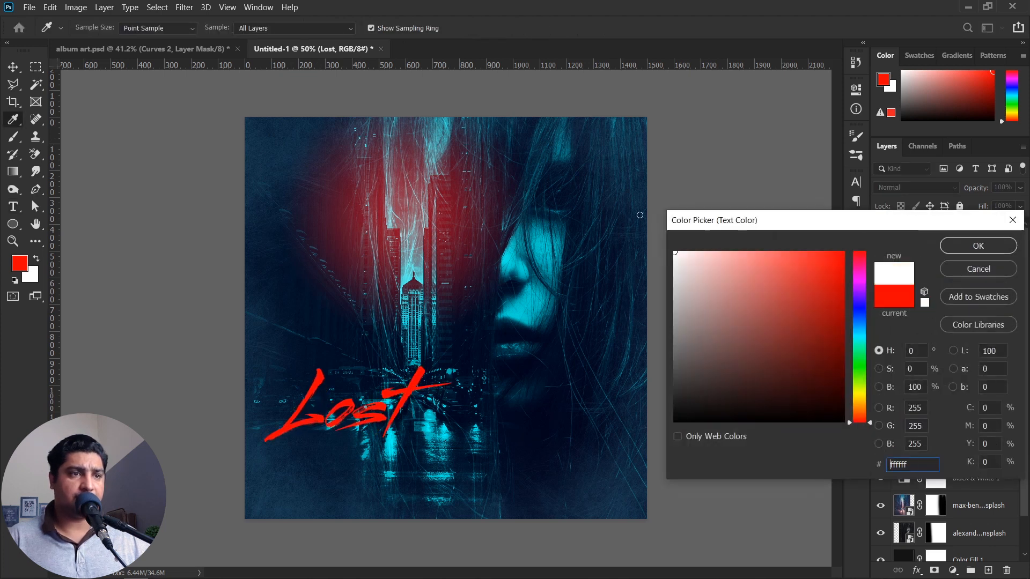
{"action": "left_click", "coordinate": [958, 250]}
{"action": "left_click", "coordinate": [12, 67]}
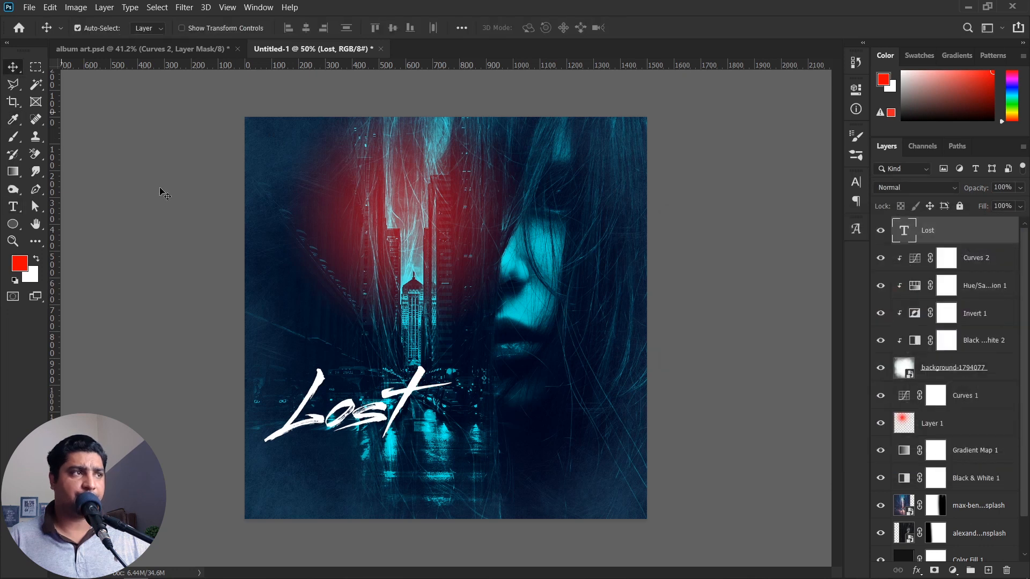
- Enlarge the Lost title slightly more and move it lower on the cover
{"action": "key", "text": "t"}
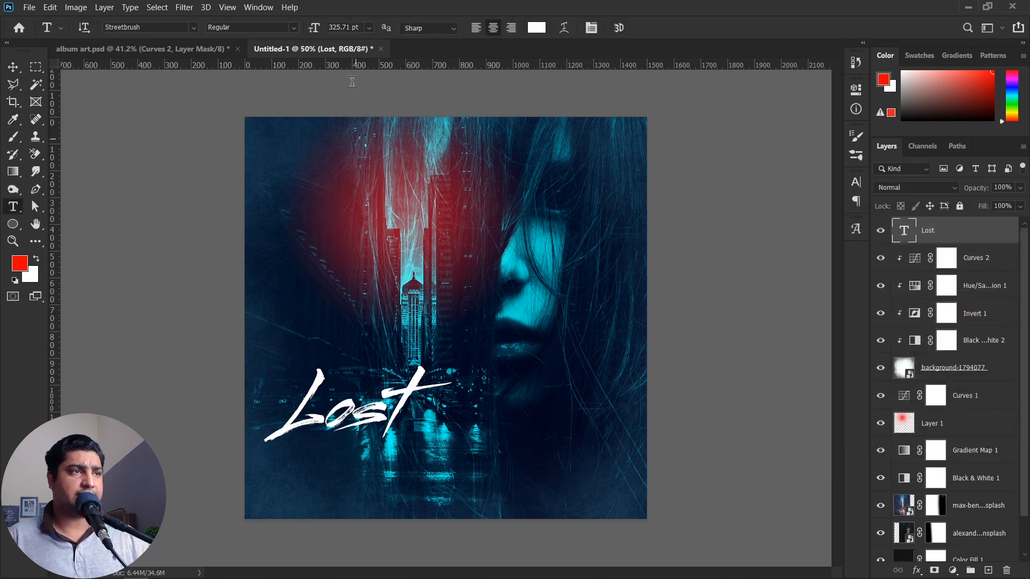
{"action": "left_click_drag", "start_coordinate": [317, 30], "coordinate": [350, 29]}
{"action": "key", "text": "v"}
{"action": "left_click_drag", "start_coordinate": [422, 395], "coordinate": [445, 439]}
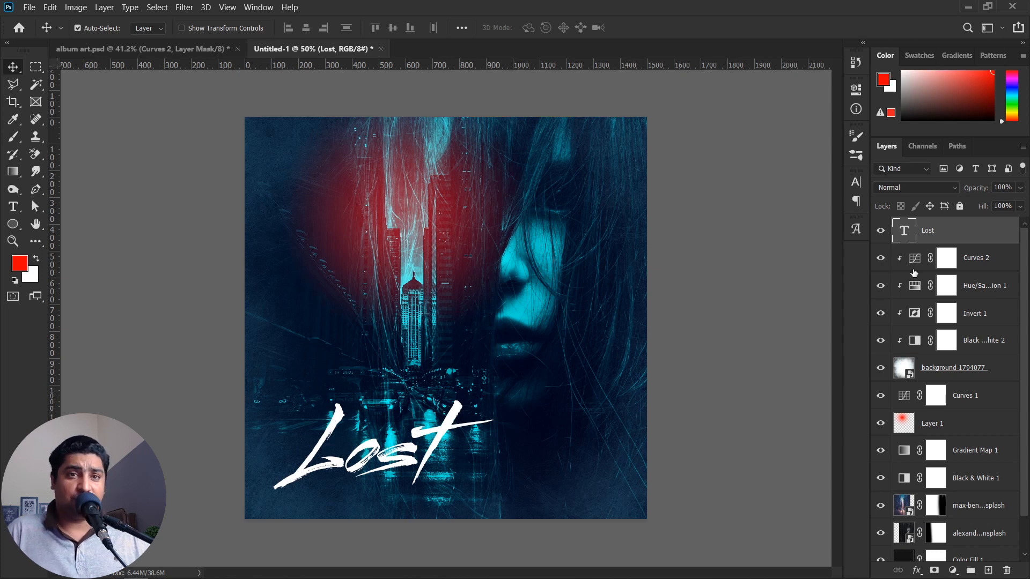
- Give the Lost title a Drop Shadow with 47% opacity, 24 px distance and 59 px size, and nudge the title down and left
{"action": "right_click", "coordinate": [950, 234]}
{"action": "left_click", "coordinate": [821, 22]}
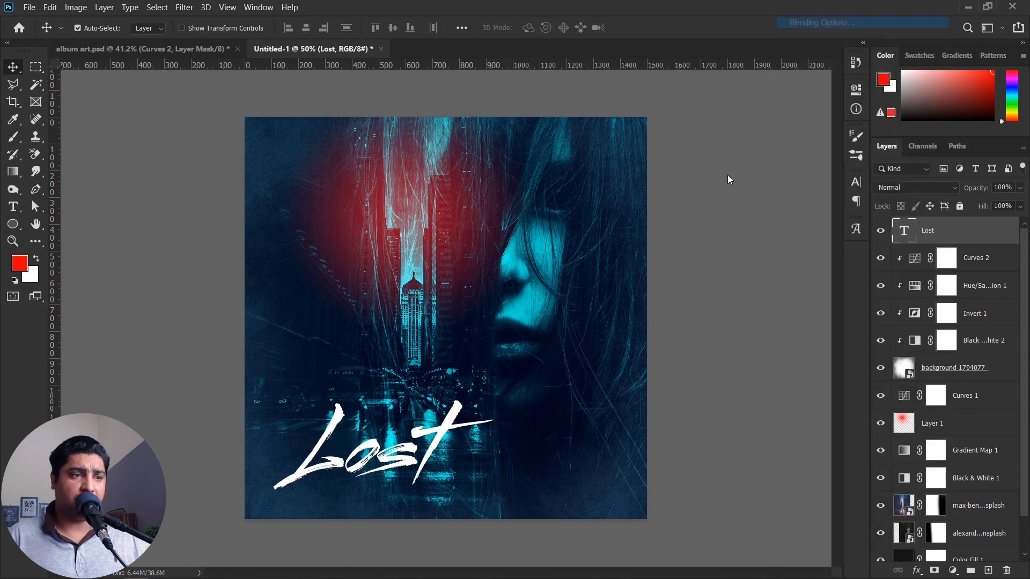
{"action": "left_click", "coordinate": [540, 459]}
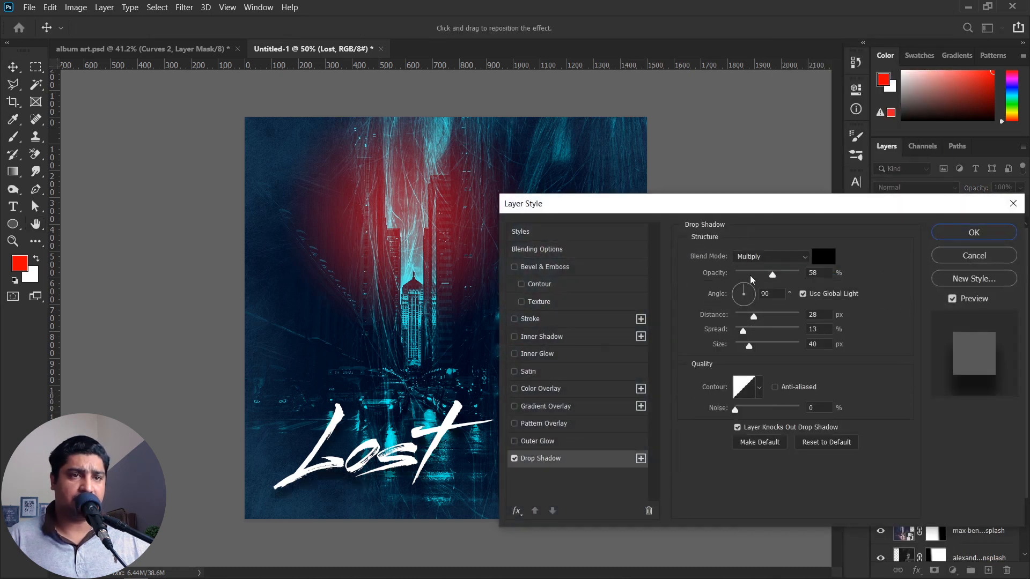
{"action": "mouse_move", "coordinate": [772, 277]}
{"action": "left_mouse_down"}
{"action": "mouse_move", "coordinate": [750, 276]}
{"action": "mouse_move", "coordinate": [764, 276]}
{"action": "left_mouse_up"}
{"action": "left_click_drag", "start_coordinate": [756, 318], "coordinate": [757, 348]}
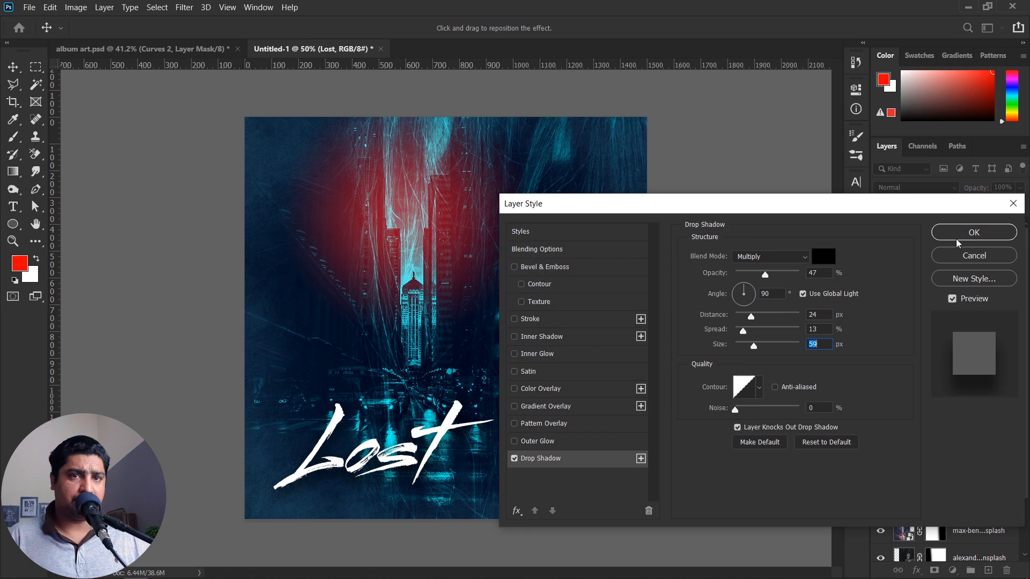
{"action": "left_click", "coordinate": [958, 237]}
{"action": "left_click_drag", "start_coordinate": [436, 437], "coordinate": [428, 450]}
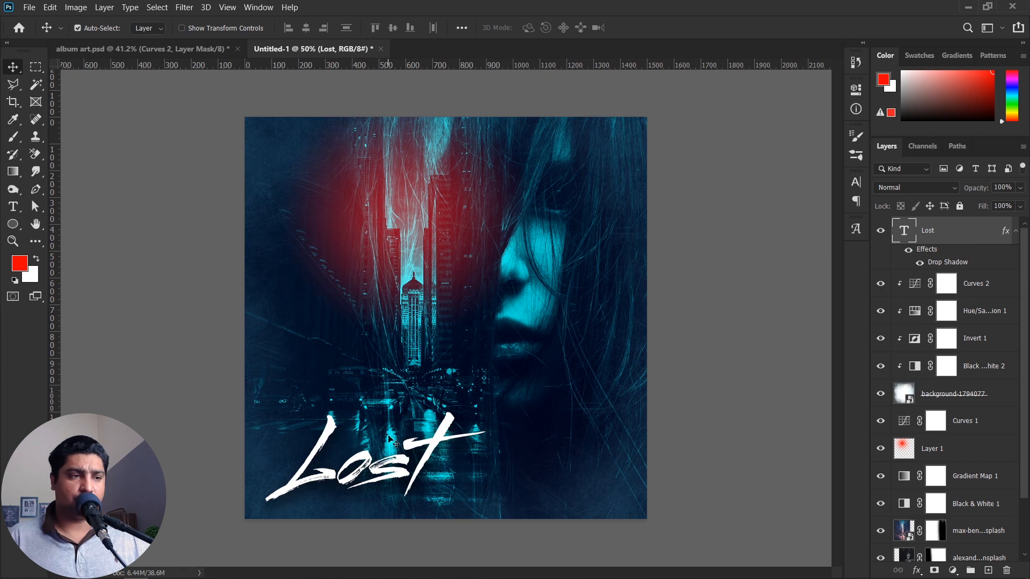
- Create a new empty layer above Curves 2, directly beneath the Lost title
{"action": "left_click", "coordinate": [987, 284]}
{"action": "left_click", "coordinate": [958, 239]}
{"action": "left_click", "coordinate": [956, 290]}
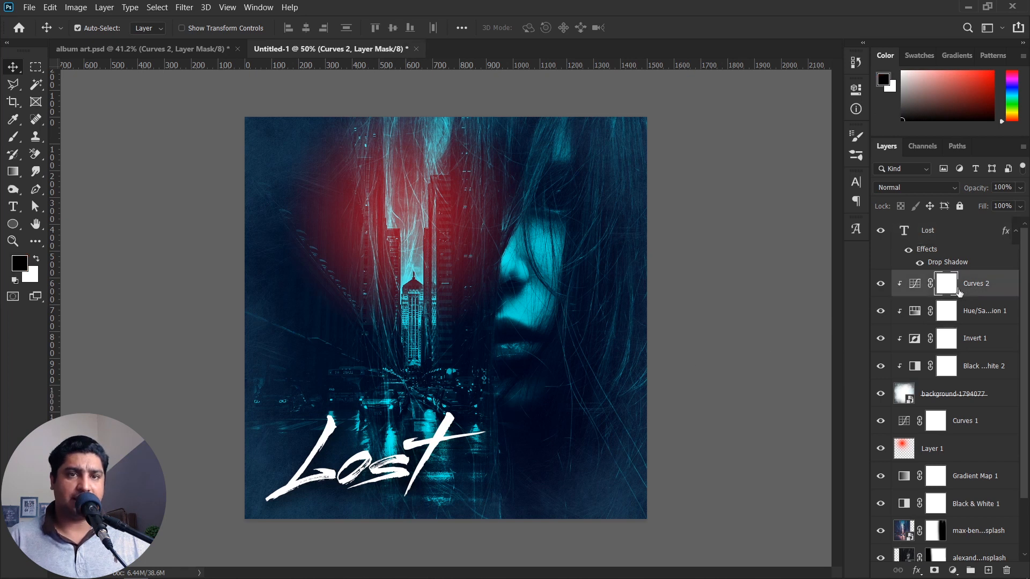
{"action": "left_click", "coordinate": [990, 567]}
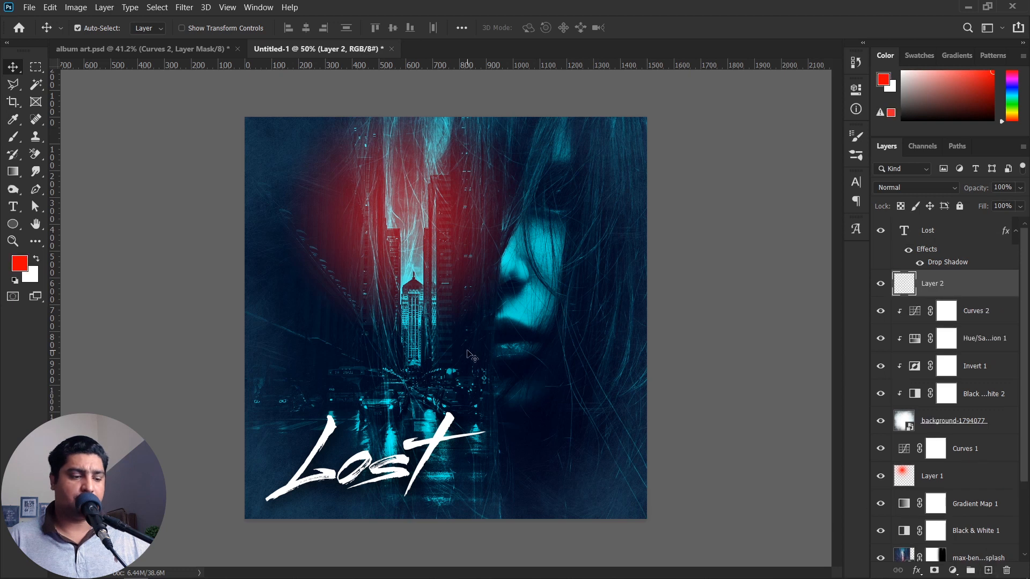
- Paint one large soft black (000000) brush dab behind the Lost title on the new layer
{"action": "left_click", "coordinate": [13, 121]}
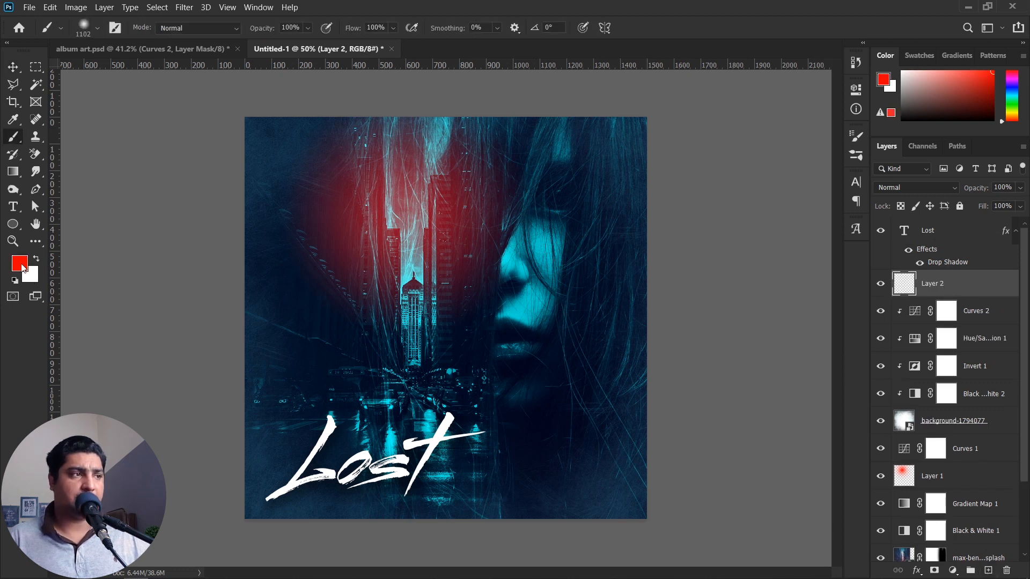
{"action": "left_click", "coordinate": [20, 263]}
{"action": "type", "text": "000000"}
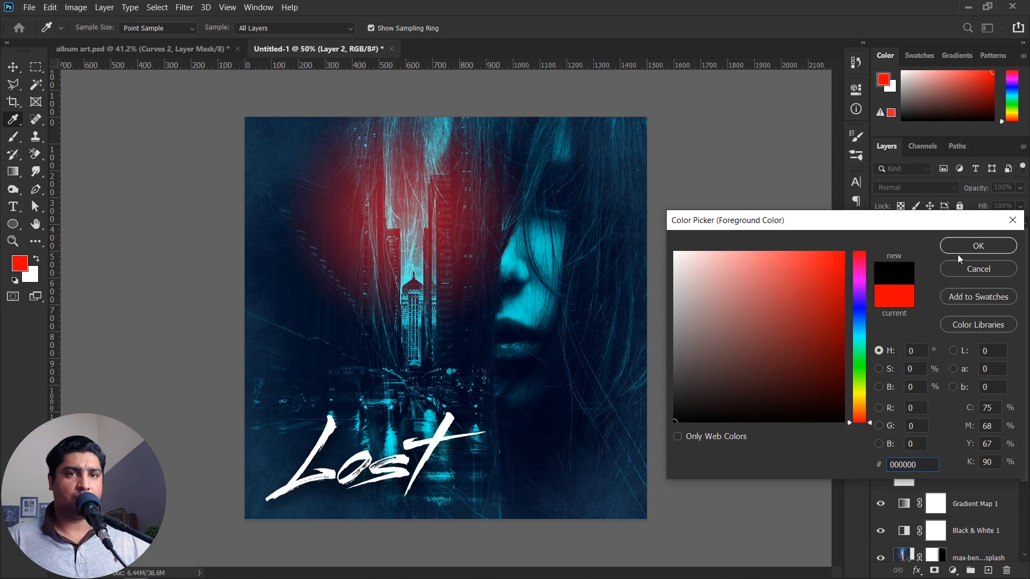
{"action": "left_click", "coordinate": [978, 245]}
{"action": "key", "text": "b"}
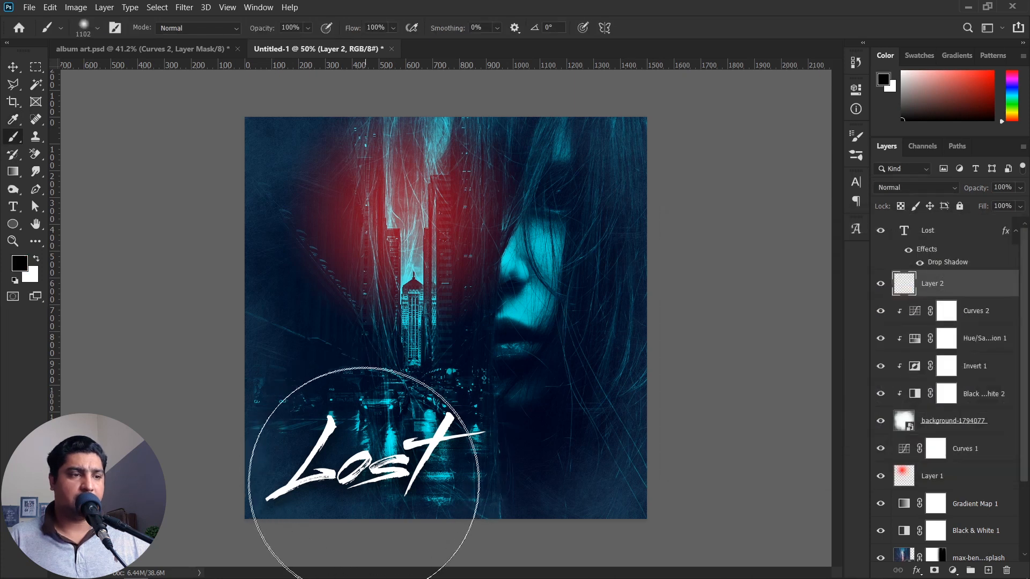
{"action": "left_click", "coordinate": [365, 486]}
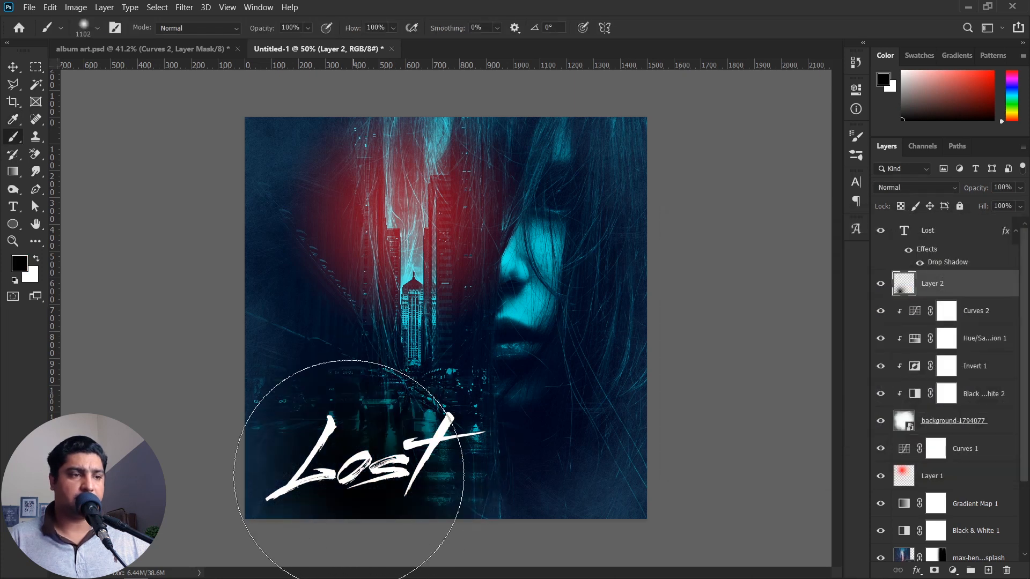
- Set the black dab layer to Soft Light blending at 66% opacity
{"action": "left_click", "coordinate": [900, 189]}
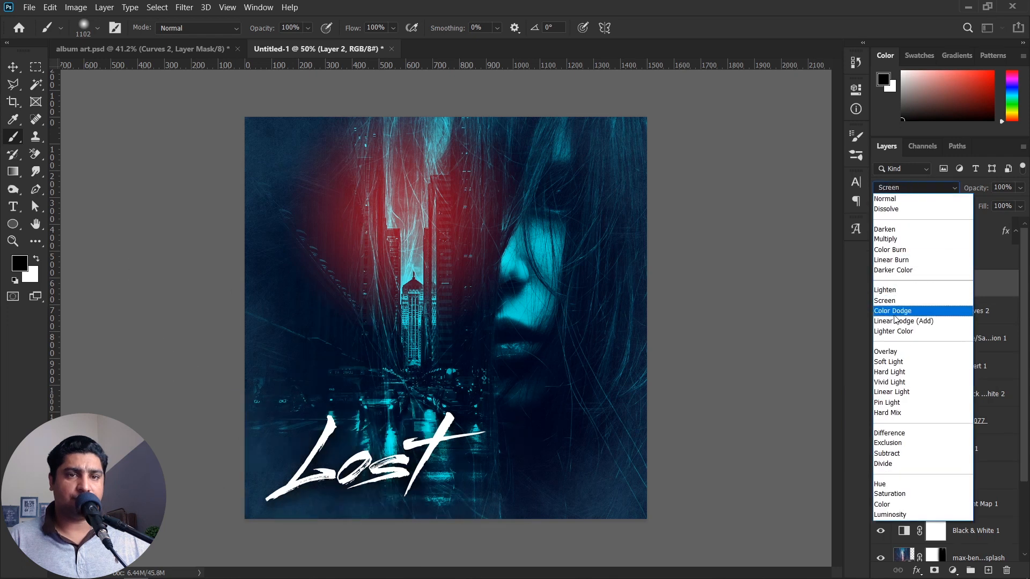
{"action": "left_click", "coordinate": [891, 362]}
{"action": "left_click_drag", "start_coordinate": [978, 192], "coordinate": [954, 197]}
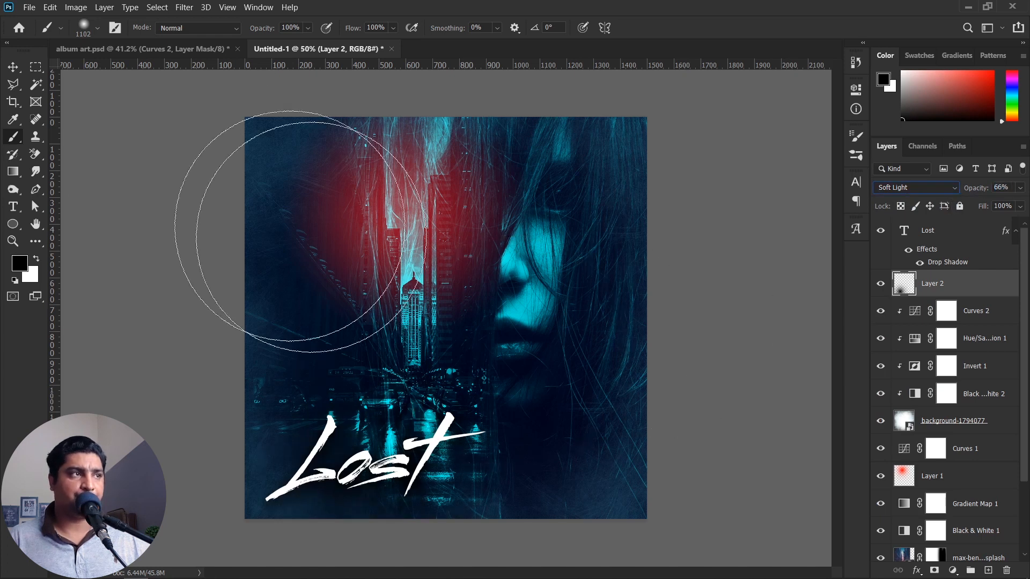
- Group all layers from the Lost title down to Color Fill 1, leaving out the Background
{"action": "left_click", "coordinate": [13, 67]}
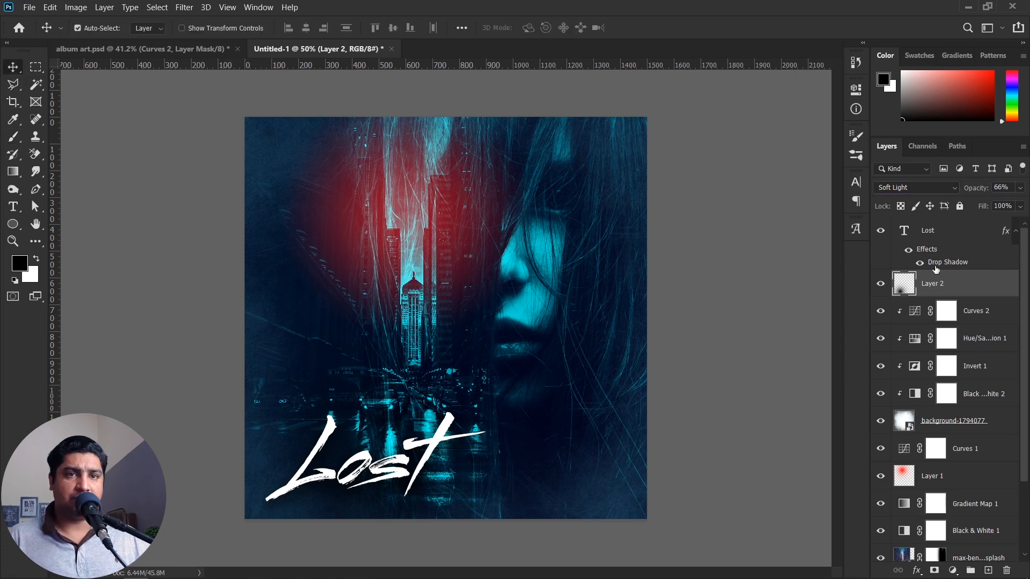
{"action": "left_click", "coordinate": [943, 232]}
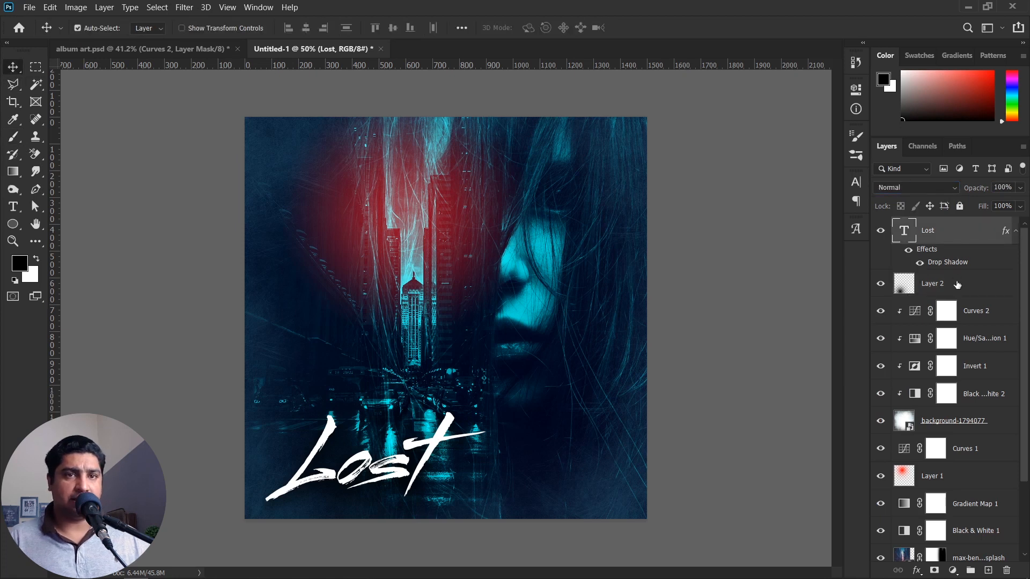
{"action": "scroll", "coordinate": [961, 269], "scroll_direction": "down", "scroll_amount": 3}
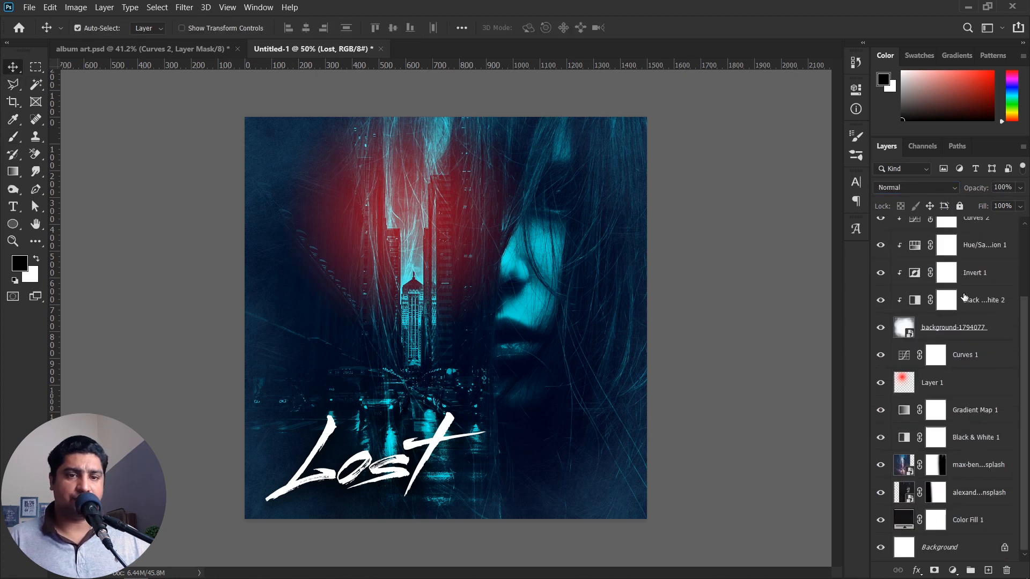
{"action": "left_click", "coordinate": [962, 525], "text": "shift"}
{"action": "scroll", "coordinate": [961, 306], "scroll_direction": "up", "scroll_amount": 3}
{"action": "scroll", "coordinate": [948, 342], "scroll_direction": "down", "scroll_amount": 3}
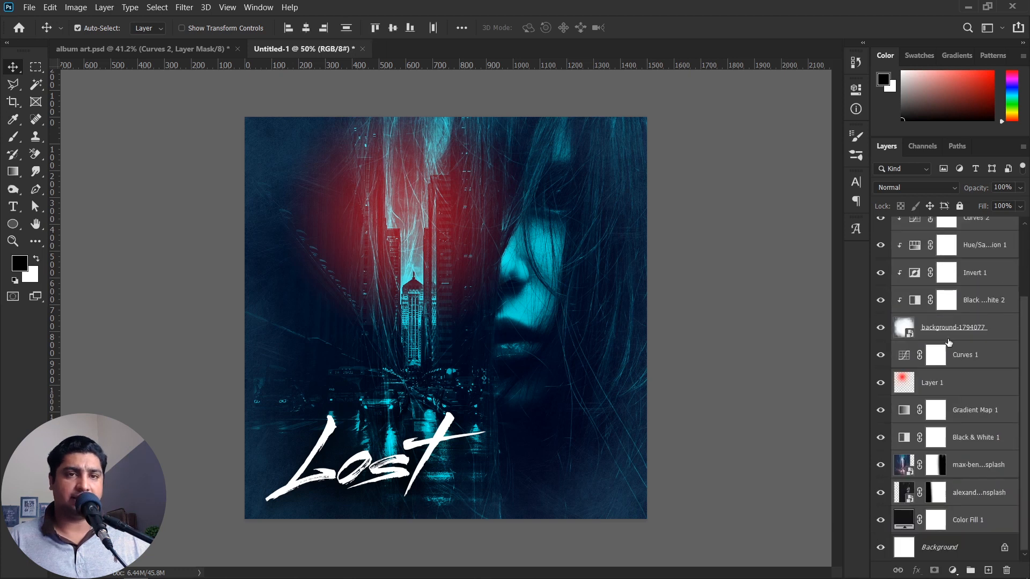
{"action": "left_click", "coordinate": [971, 570]}
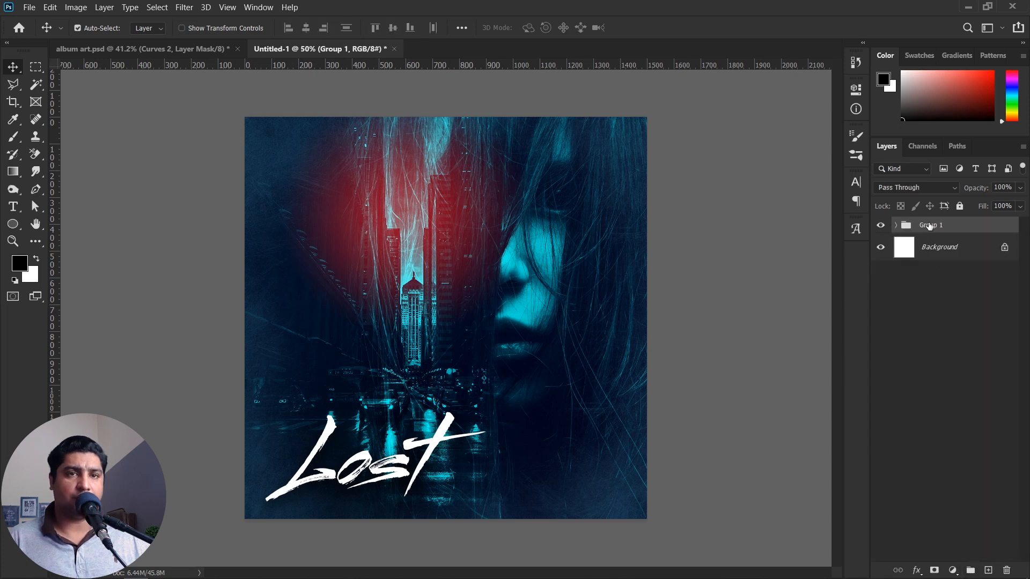
- Stamp all visible layers into a new layer above the group and convert it to a Smart Object
{"action": "key", "text": "ctrl"}
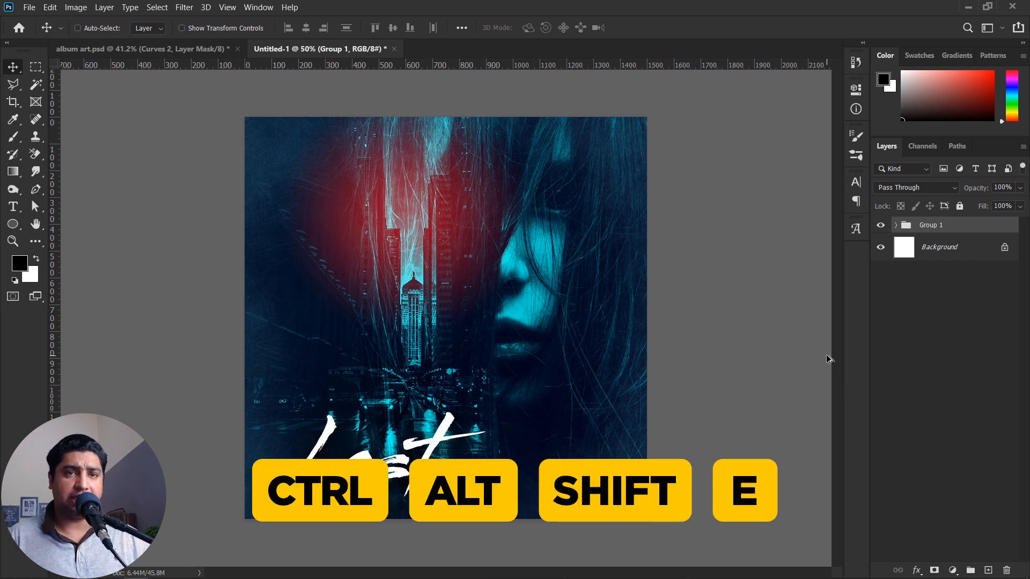
{"action": "key", "text": "ctrl+alt+shift+e"}
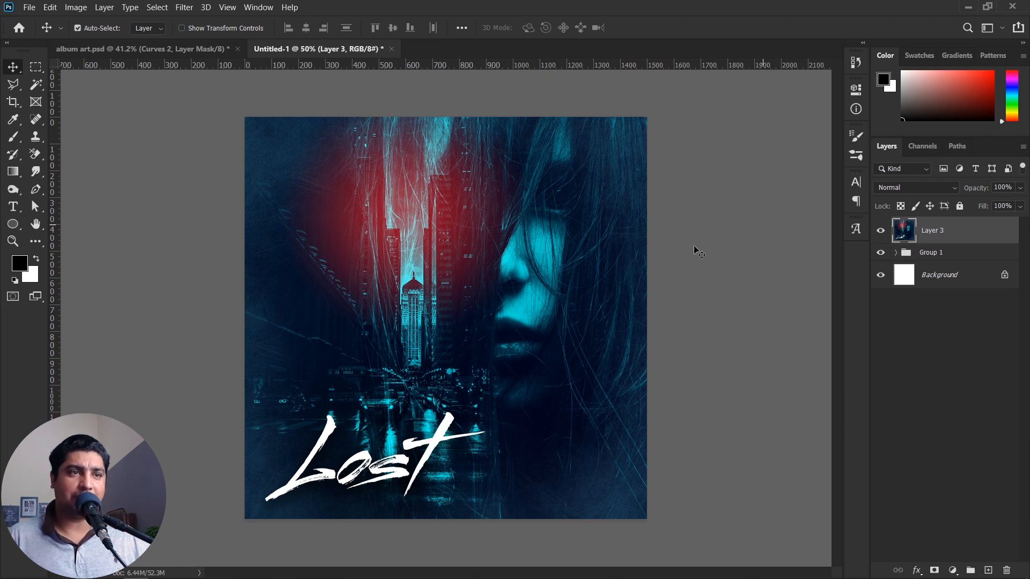
{"action": "right_click", "coordinate": [946, 232]}
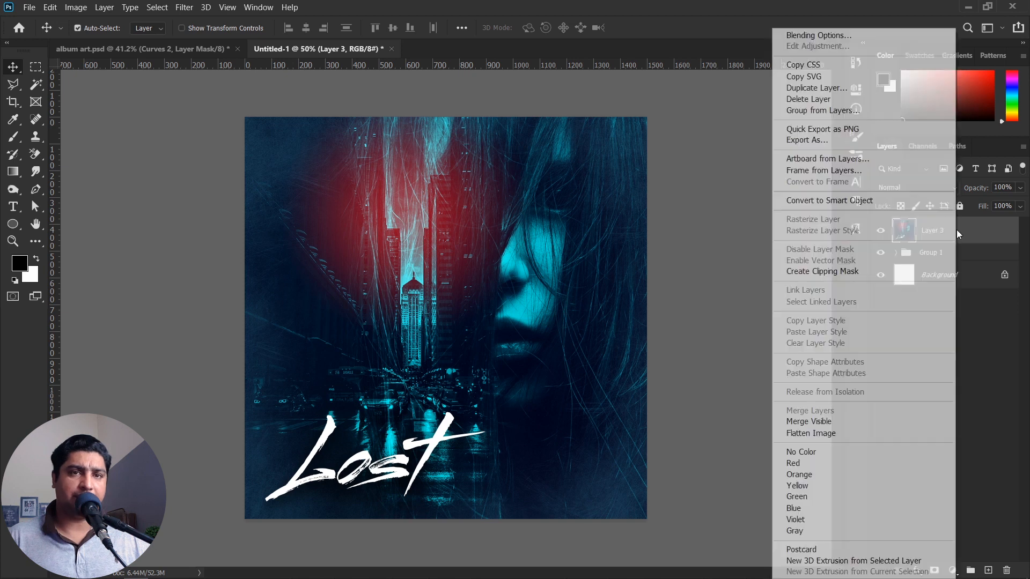
{"action": "left_click", "coordinate": [822, 200]}
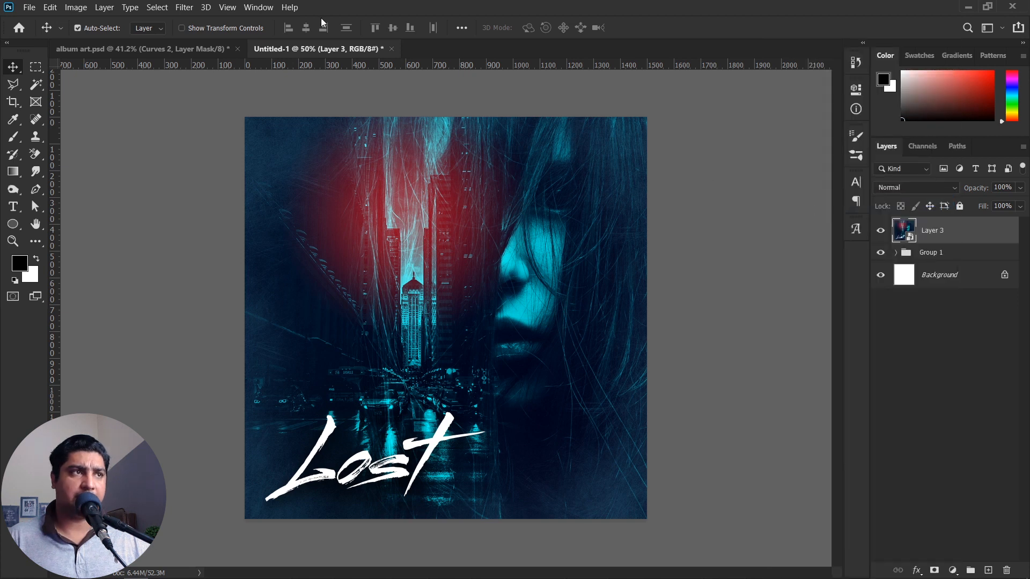
- Open the Camera Raw Filter on the merged layer, try a strongly warm Temperature, and settle on -6
{"action": "left_click", "coordinate": [185, 8]}
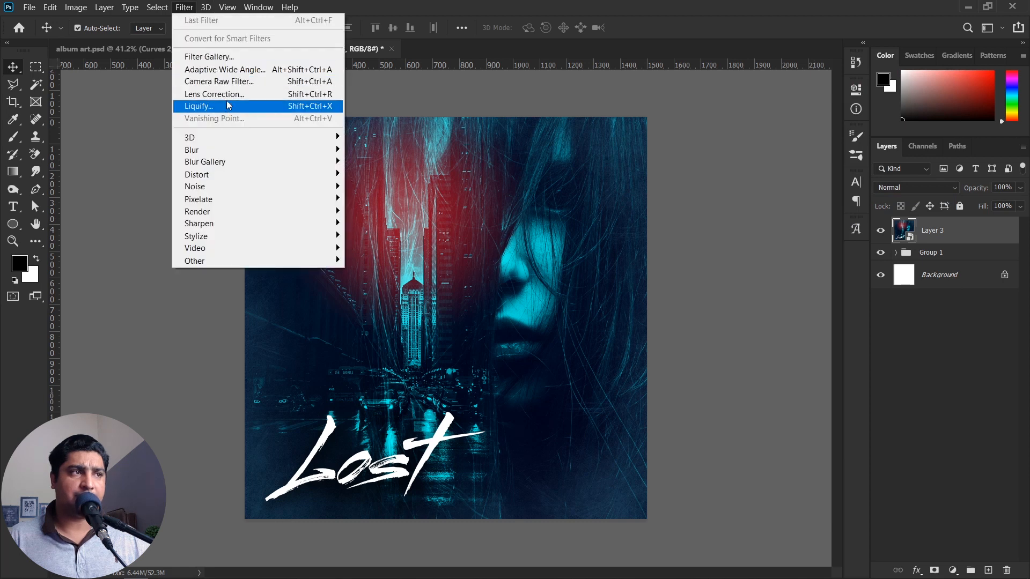
{"action": "left_click", "coordinate": [250, 82]}
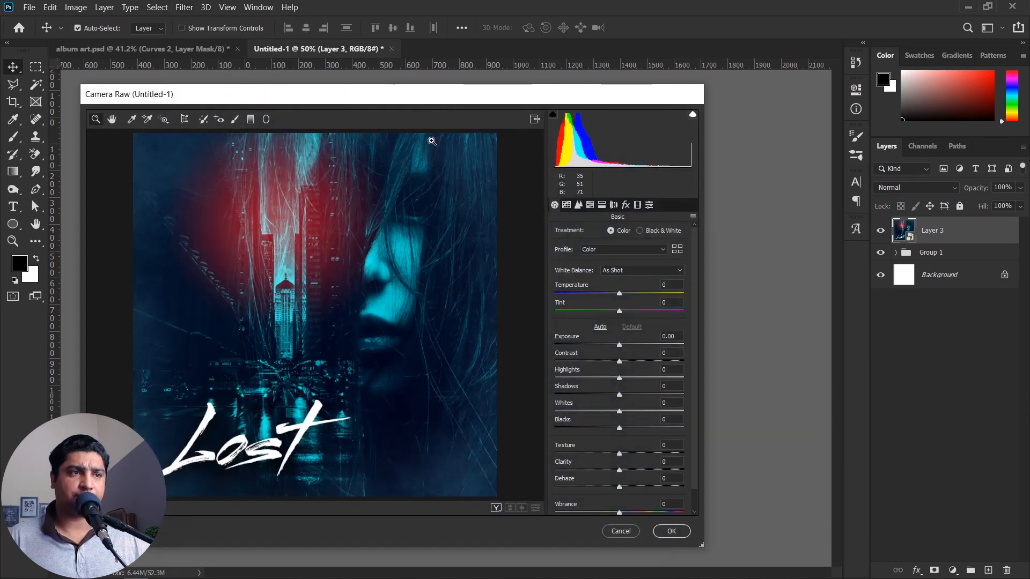
{"action": "left_click_drag", "start_coordinate": [429, 101], "coordinate": [449, 68]}
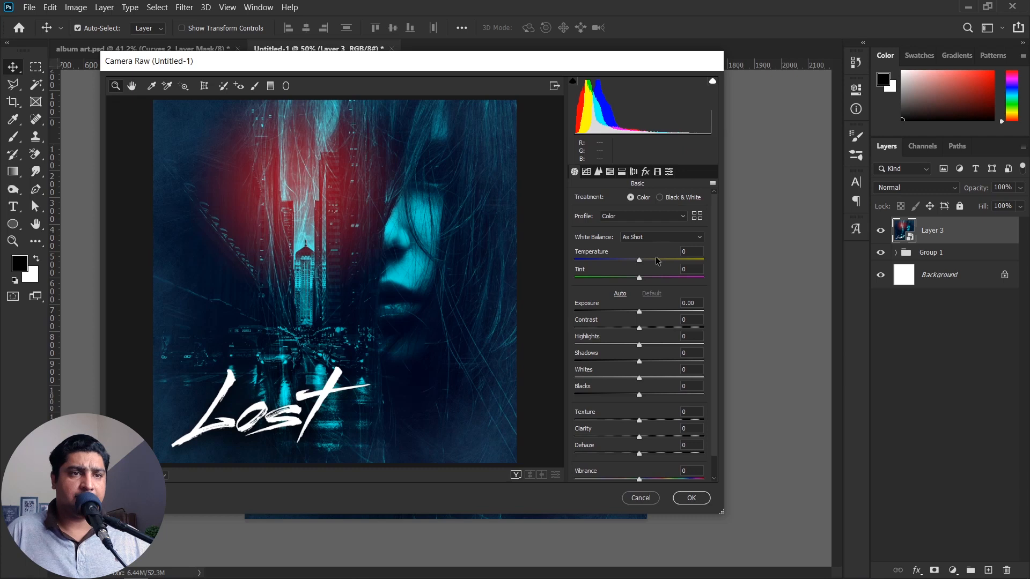
{"action": "left_click", "coordinate": [640, 262]}
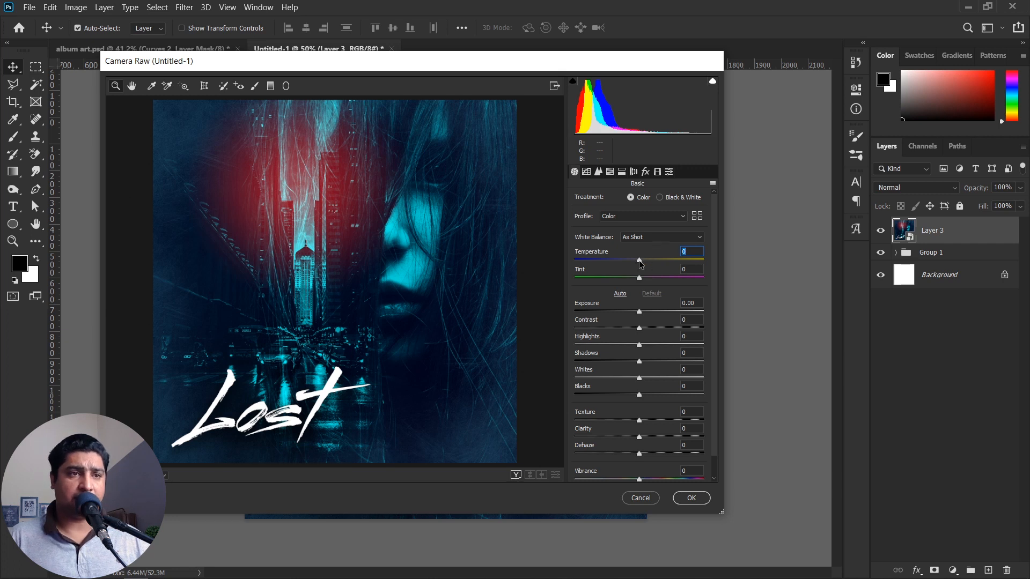
{"action": "left_click_drag", "start_coordinate": [639, 262], "coordinate": [686, 261]}
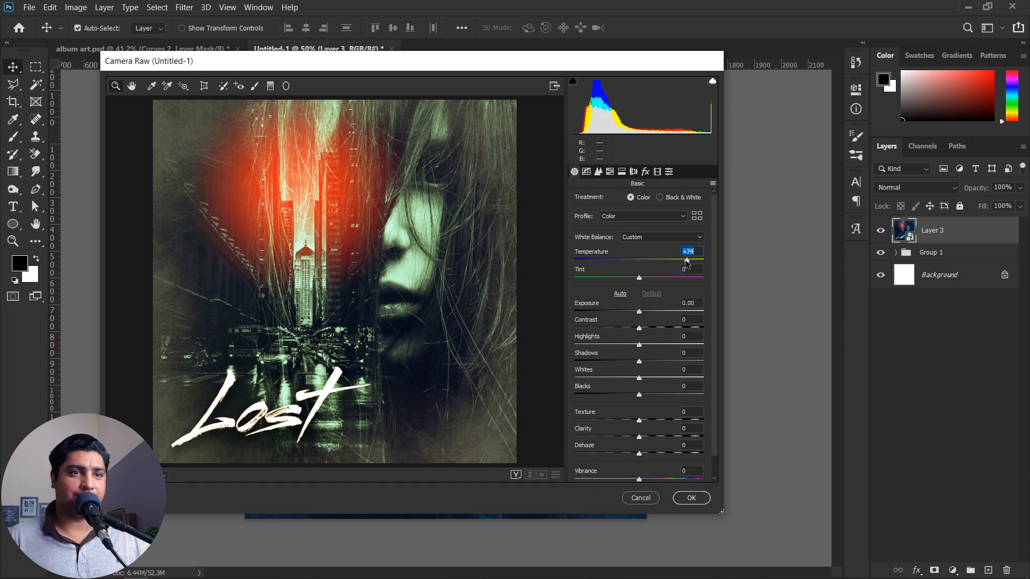
{"action": "left_click_drag", "start_coordinate": [686, 261], "coordinate": [635, 264]}
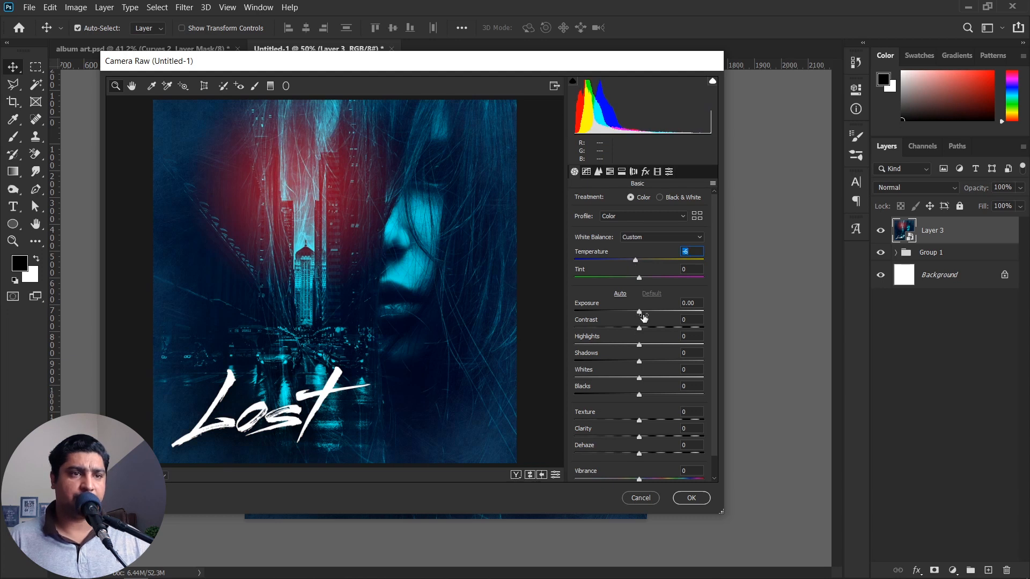
- Set the Camera Raw tones to Exposure +0.35, Highlights +15, Shadows -18 and Whites +7
{"action": "left_click_drag", "start_coordinate": [639, 316], "coordinate": [671, 380]}
{"action": "key", "text": "Tab"}
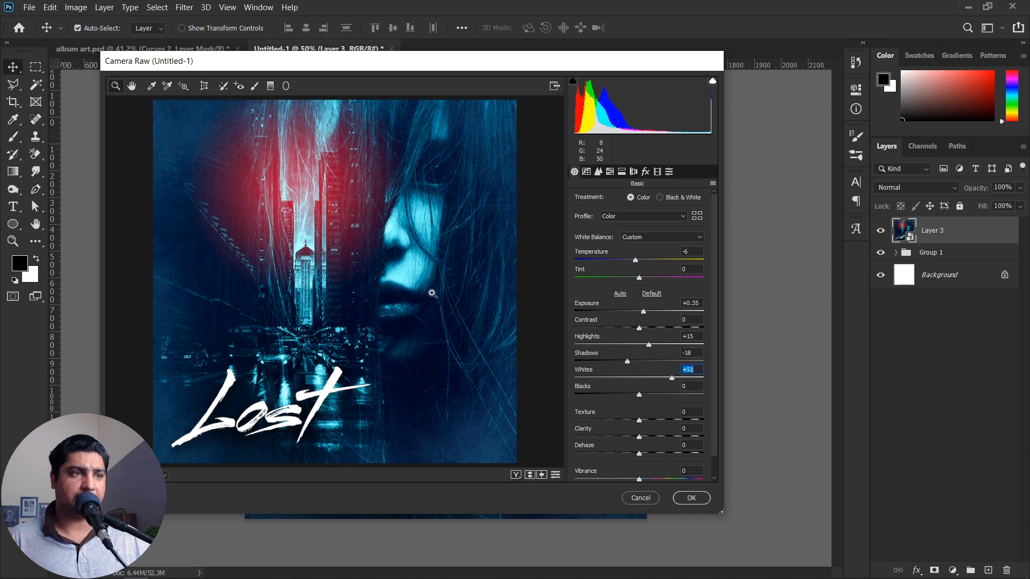
{"action": "left_click_drag", "start_coordinate": [672, 379], "coordinate": [644, 384]}
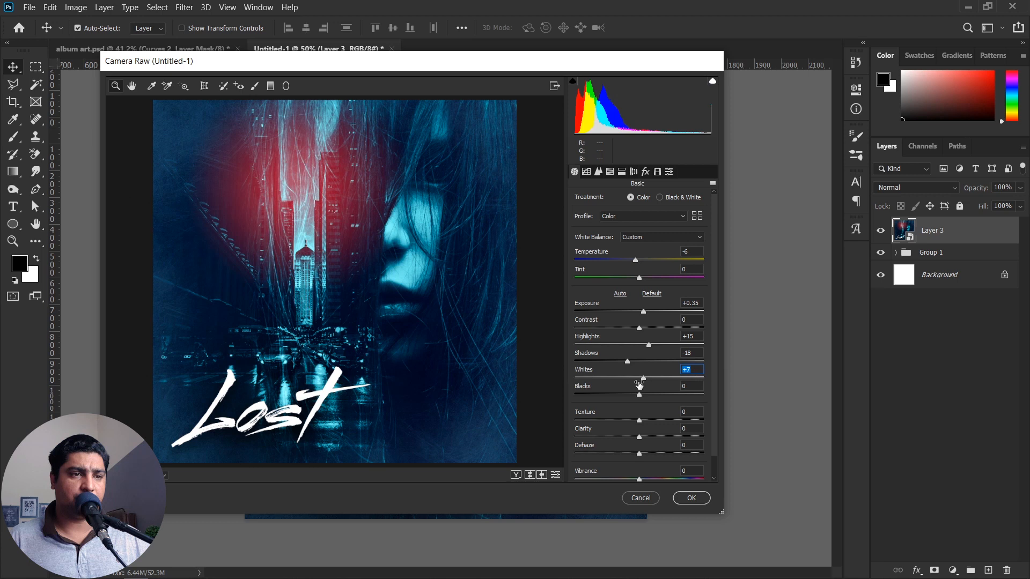
- Soften the image in Camera Raw with Texture at -20 and Clarity at -10
{"action": "scroll", "coordinate": [617, 392], "scroll_direction": "down", "scroll_amount": 1}
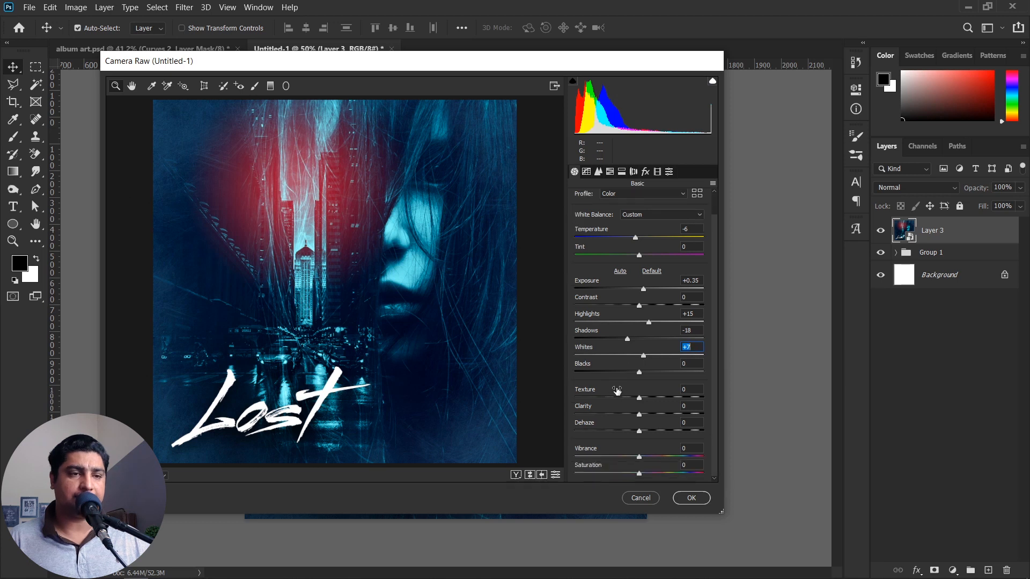
{"action": "left_click_drag", "start_coordinate": [638, 397], "coordinate": [628, 401]}
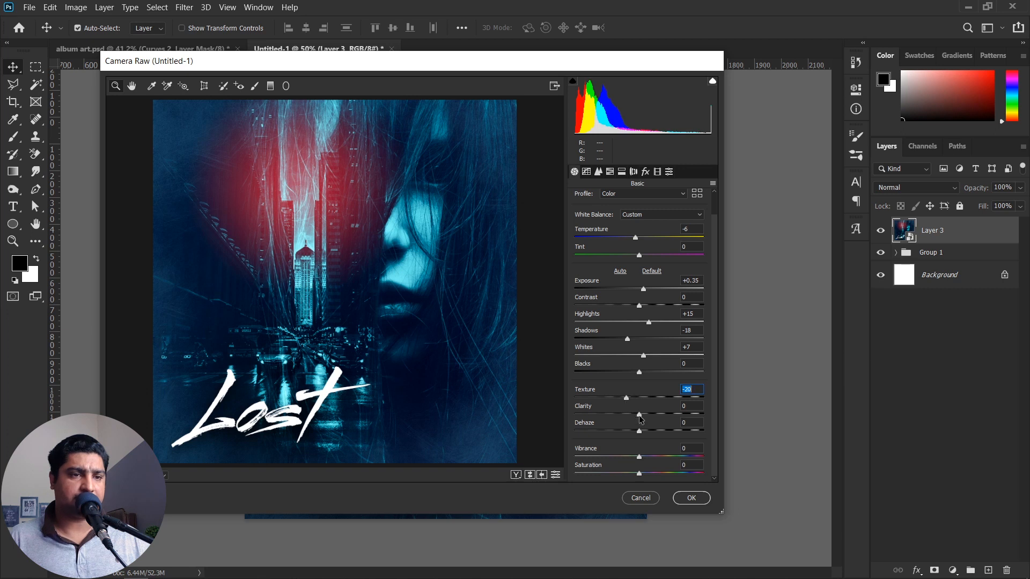
{"action": "left_click_drag", "start_coordinate": [640, 418], "coordinate": [633, 418]}
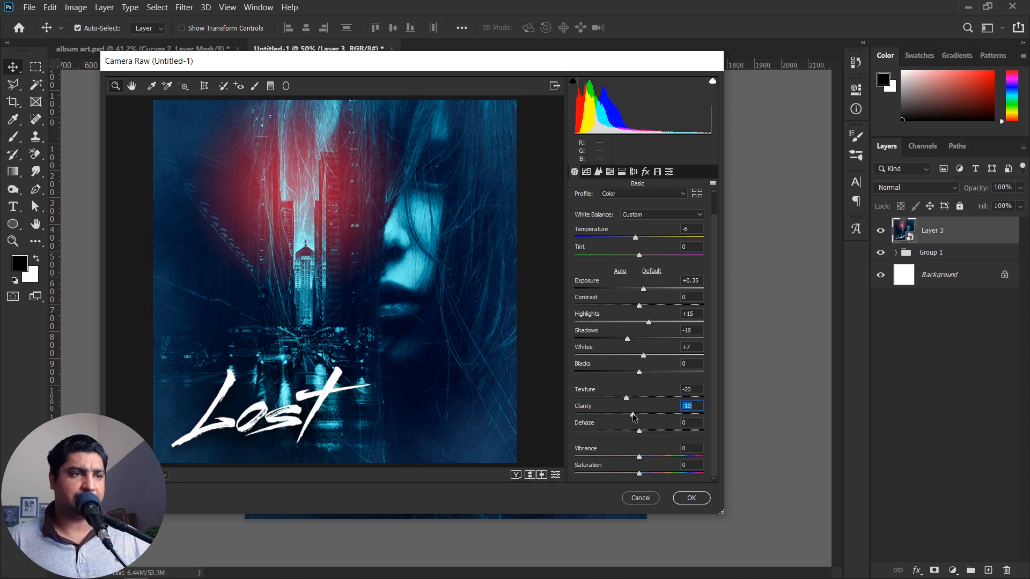
{"action": "left_click", "coordinate": [626, 398]}
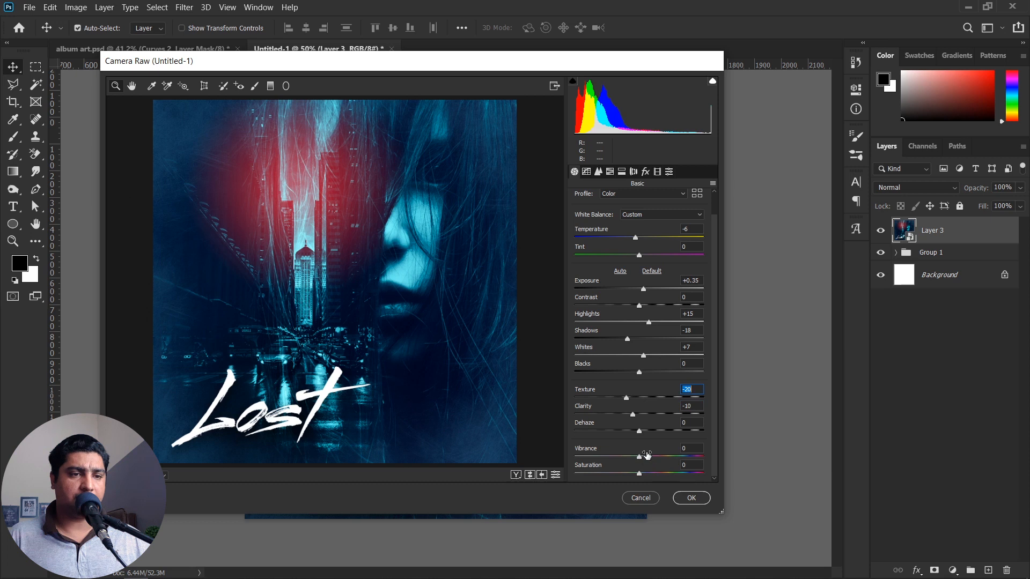
- Try a strong Vibrance boost of up to +97 and reset Vibrance to 0
{"action": "left_click_drag", "start_coordinate": [639, 457], "coordinate": [660, 460]}
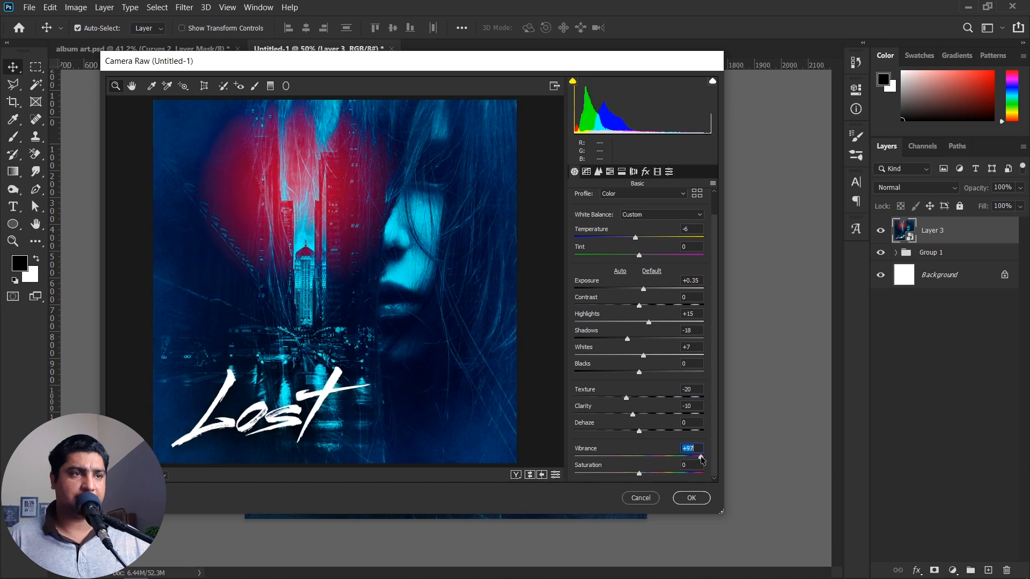
{"action": "double_click", "coordinate": [659, 457]}
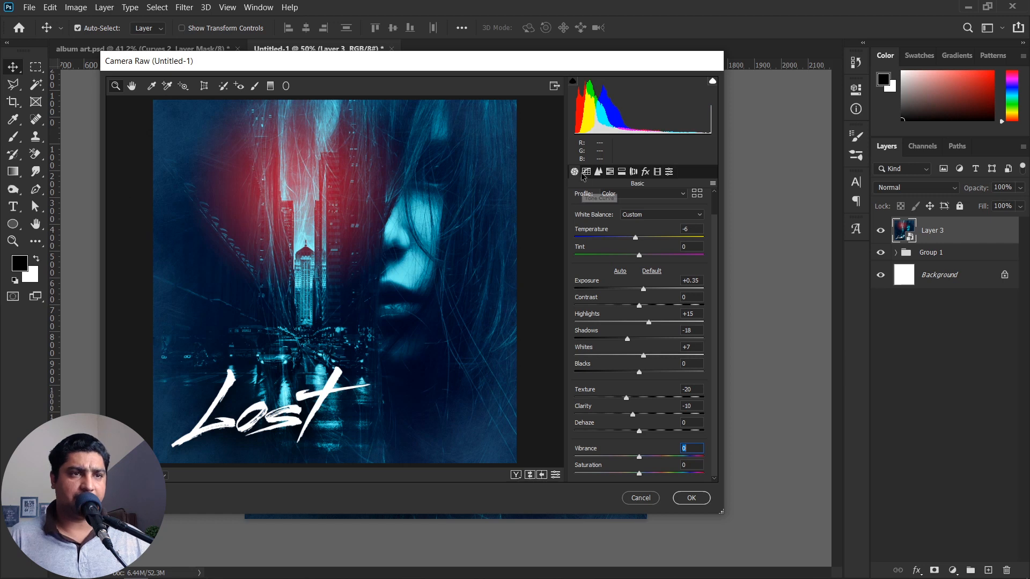
- Add the Light Grain preset and apply the Camera Raw Filter to Layer 3
{"action": "scroll", "coordinate": [669, 209], "scroll_direction": "up", "scroll_amount": 1}
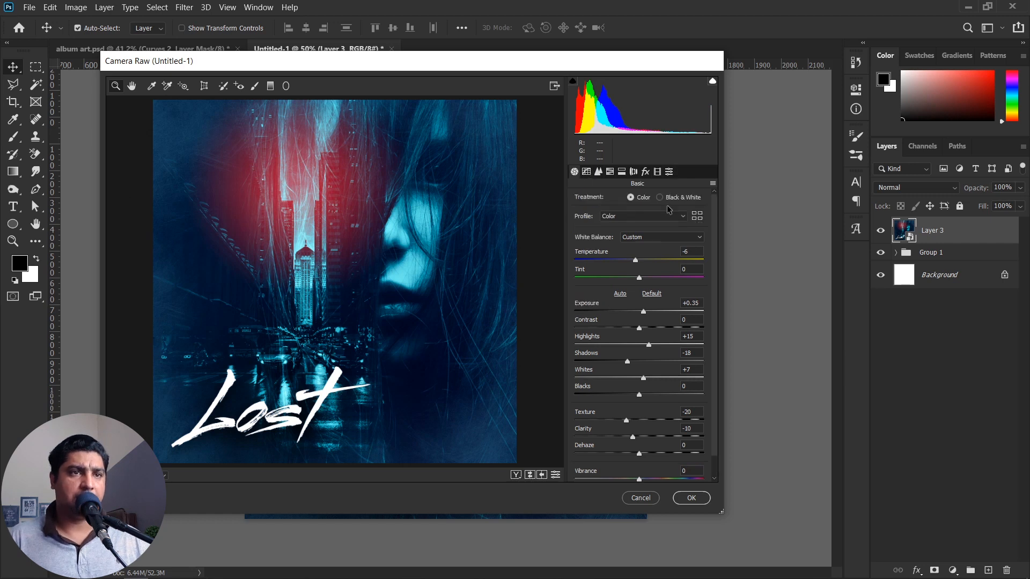
{"action": "left_click", "coordinate": [669, 172]}
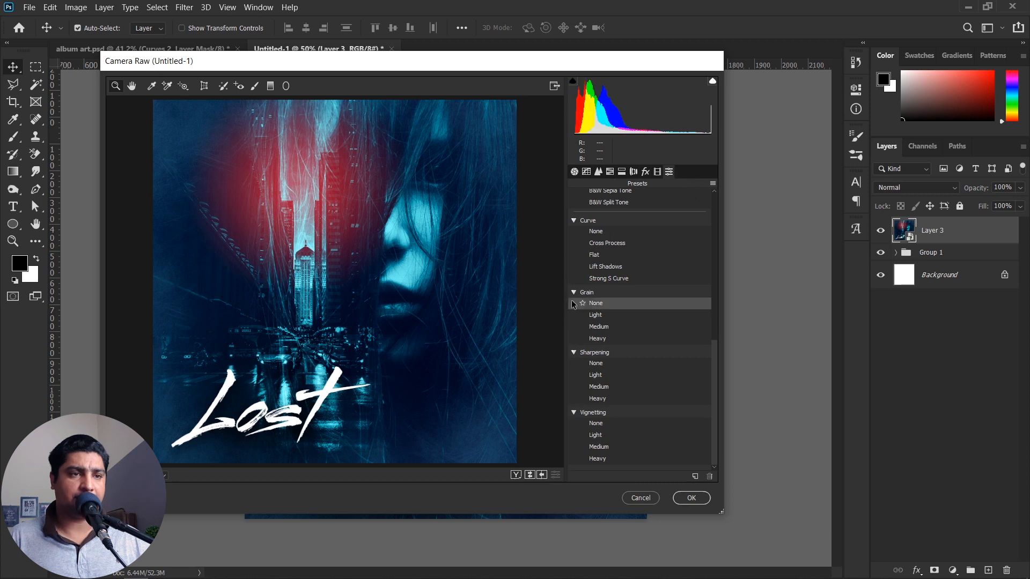
{"action": "scroll", "coordinate": [587, 305], "scroll_direction": "up", "scroll_amount": 5}
{"action": "scroll", "coordinate": [595, 310], "scroll_direction": "down", "scroll_amount": 5}
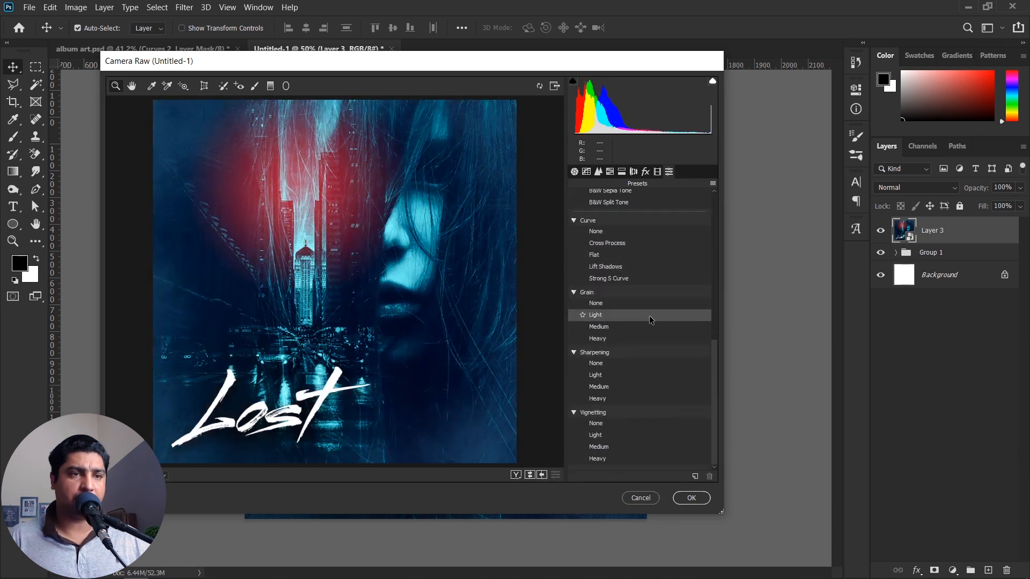
{"action": "left_click", "coordinate": [597, 315]}
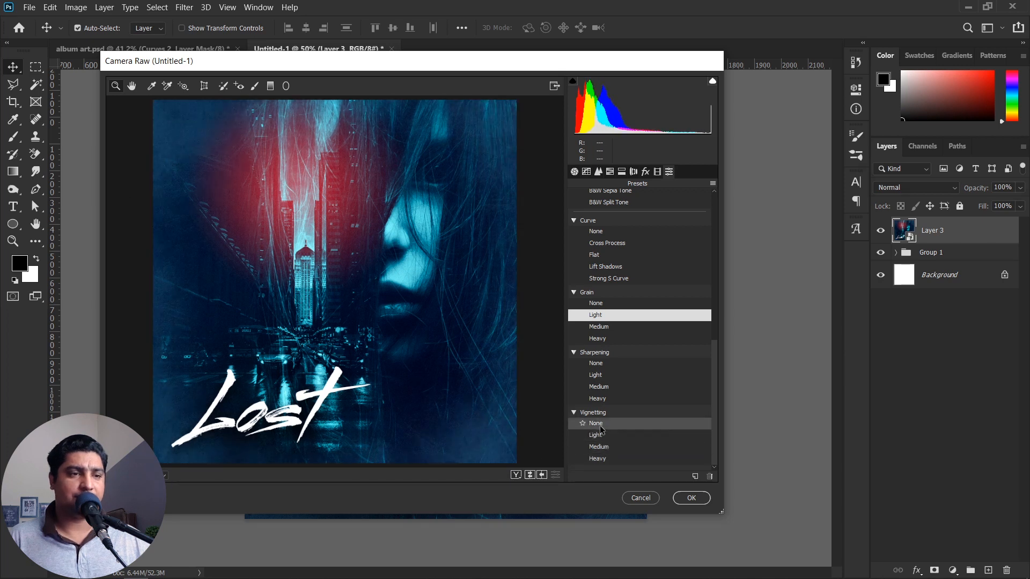
{"action": "left_click", "coordinate": [691, 499]}
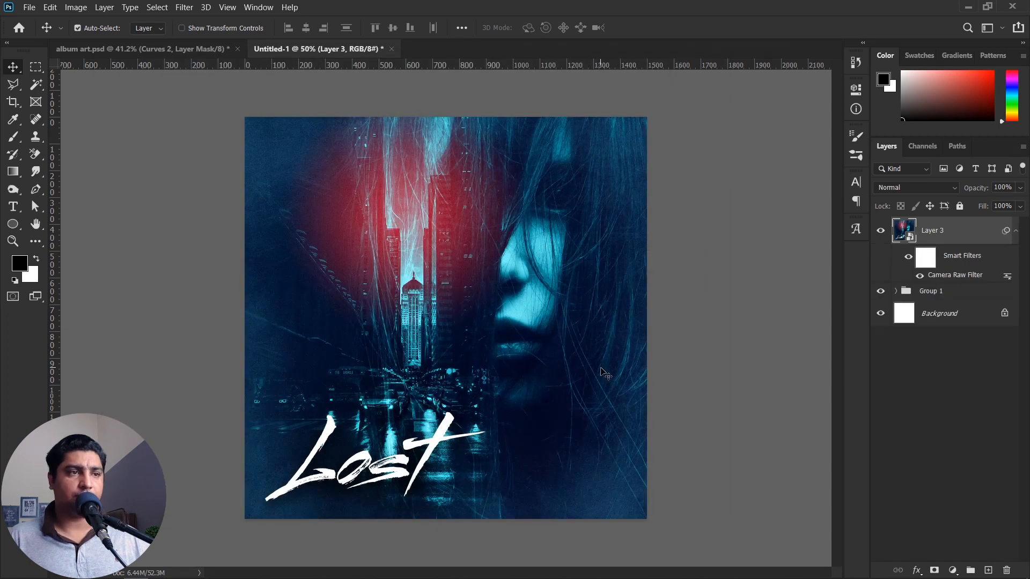
- Toggle the visibility of Layer 3 repeatedly to compare the artwork with and without the Camera Raw grading
{"action": "left_click", "coordinate": [881, 230]}
{"action": "left_click", "coordinate": [881, 231]}
{"action": "left_click", "coordinate": [881, 231]}
{"action": "left_click", "coordinate": [880, 231]}
{"action": "left_click", "coordinate": [881, 231]}
{"action": "left_click", "coordinate": [881, 231]}
{"action": "left_click", "coordinate": [881, 231]}
{"action": "left_click", "coordinate": [880, 231]}
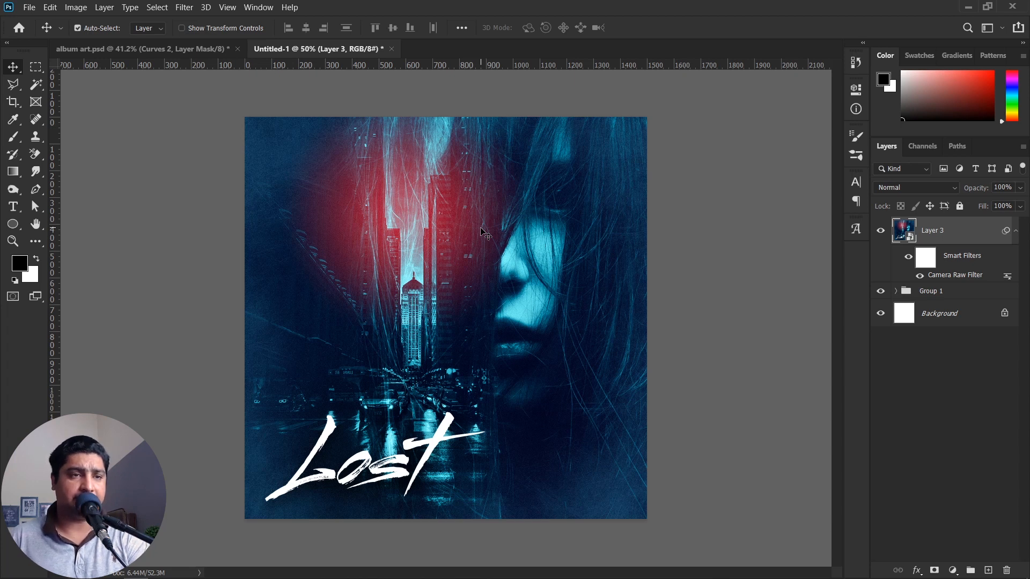
- Examine the grain and detail up close across the face, hair and city buildings
{"action": "left_click_drag", "start_coordinate": [637, 169], "coordinate": [682, 180]}
{"action": "left_click_drag", "start_coordinate": [712, 267], "coordinate": [623, 105]}
{"action": "left_click_drag", "start_coordinate": [545, 319], "coordinate": [740, 232]}
{"action": "left_click_drag", "start_coordinate": [604, 297], "coordinate": [633, 298]}
{"action": "left_click_drag", "start_coordinate": [534, 260], "coordinate": [502, 263]}
{"action": "left_click_drag", "start_coordinate": [455, 197], "coordinate": [522, 308]}
{"action": "left_click_drag", "start_coordinate": [533, 230], "coordinate": [469, 230]}
{"action": "left_click_drag", "start_coordinate": [387, 257], "coordinate": [339, 199]}
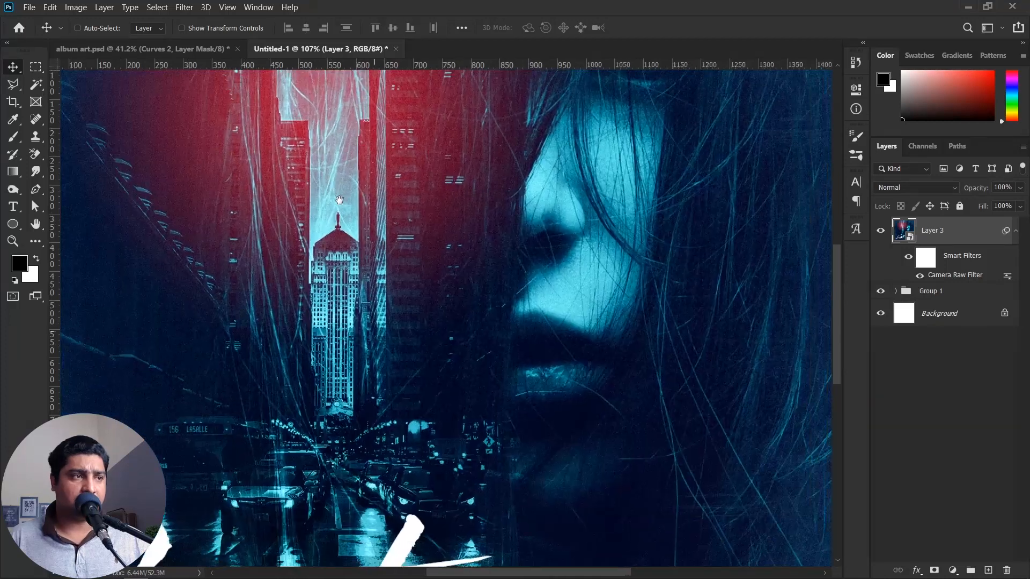
{"action": "left_click_drag", "start_coordinate": [513, 299], "coordinate": [558, 300]}
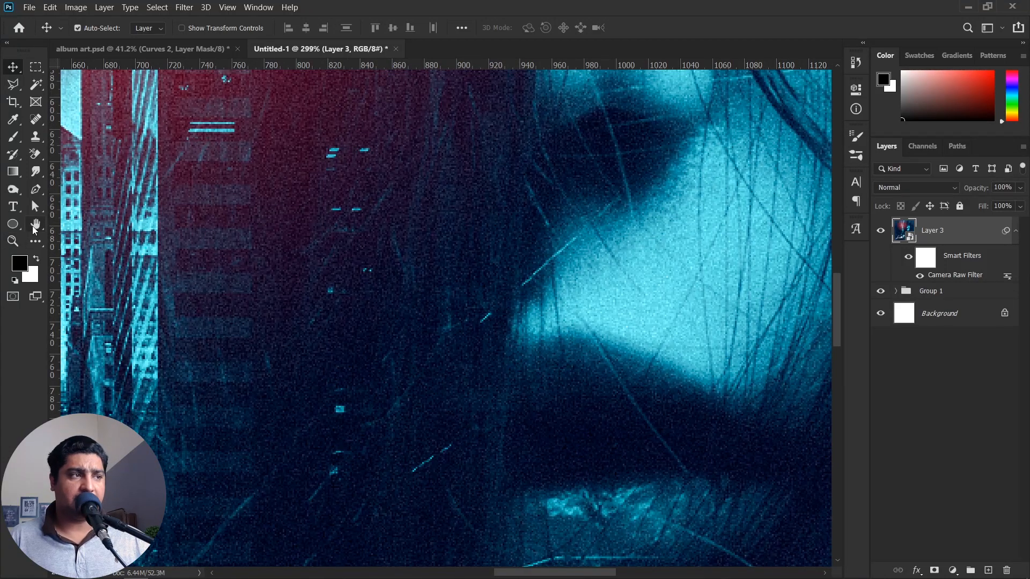
- Open the Camera Raw Filter again on Layer 3
{"action": "left_click", "coordinate": [184, 7]}
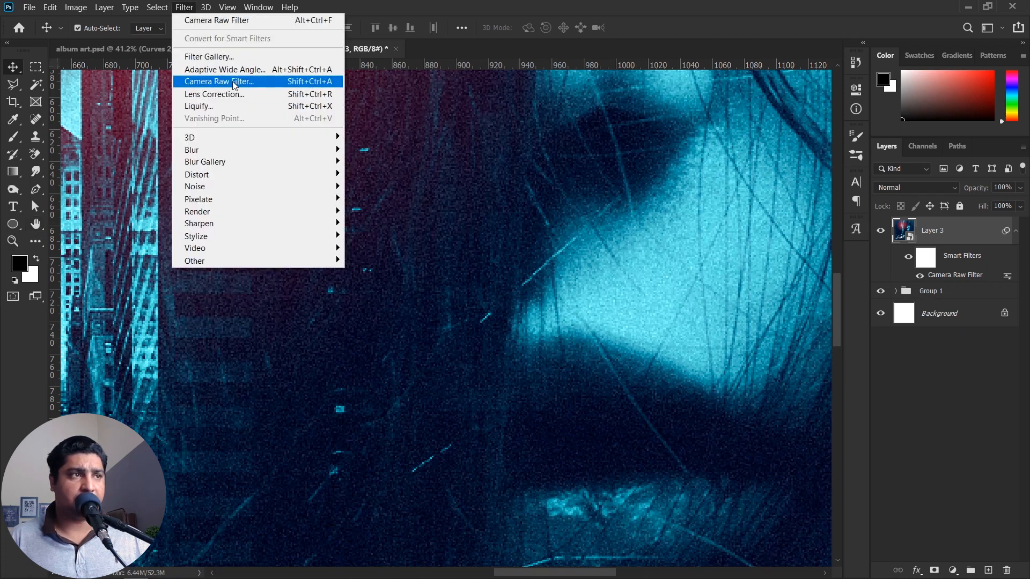